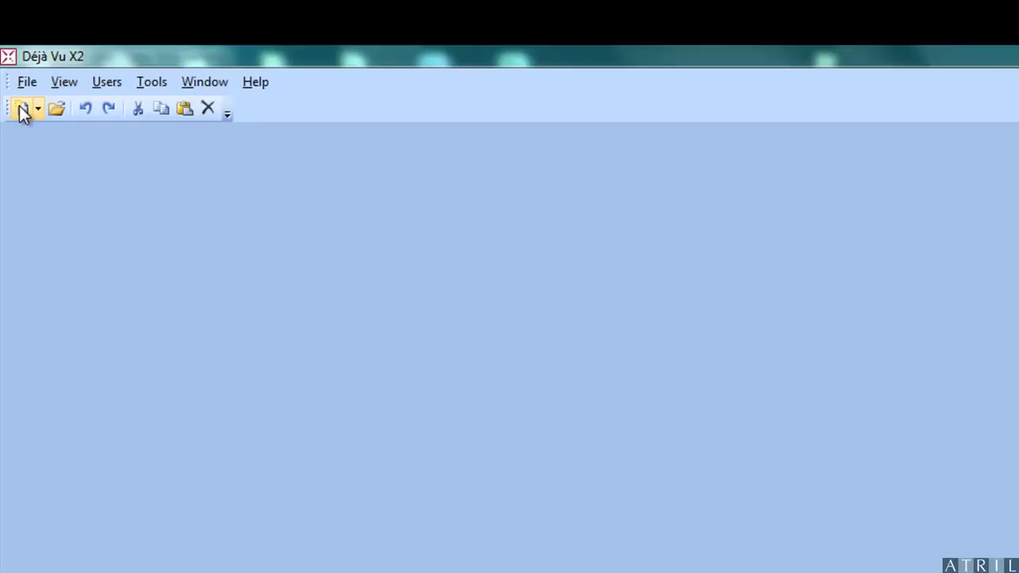
Step: Create a new file of type Alignment Workfile
{"action": "left_click", "coordinate": [21, 109]}
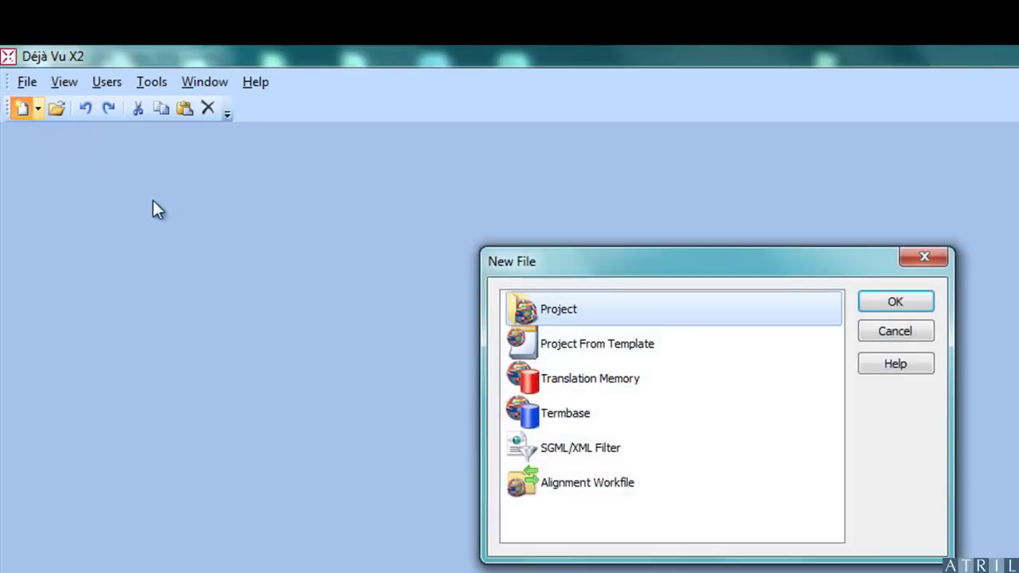
{"action": "left_click", "coordinate": [548, 482]}
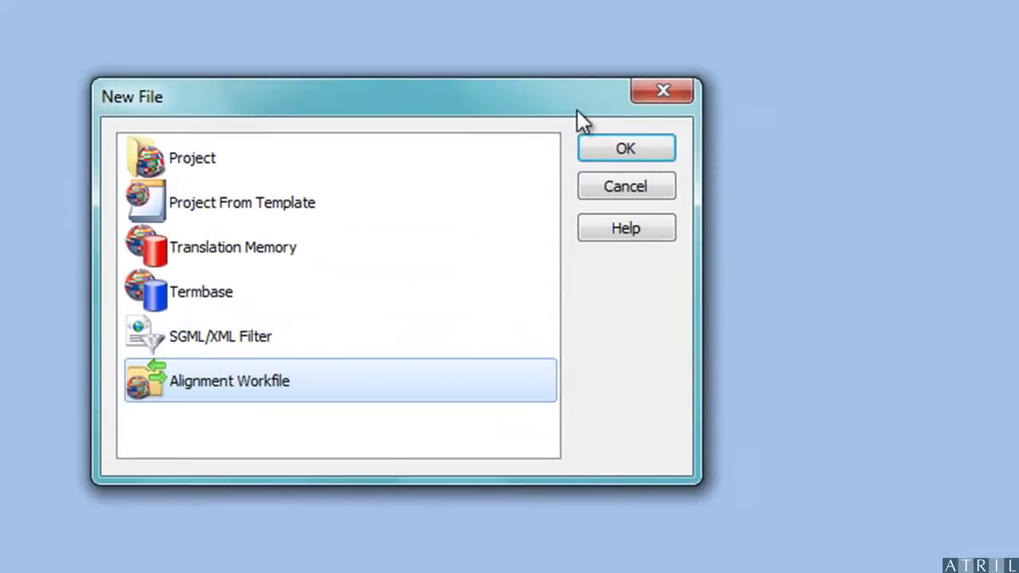
Step: Save the new alignment workfile as Alignment_ACME.dvapr in the Files folder
{"action": "left_click", "coordinate": [610, 147]}
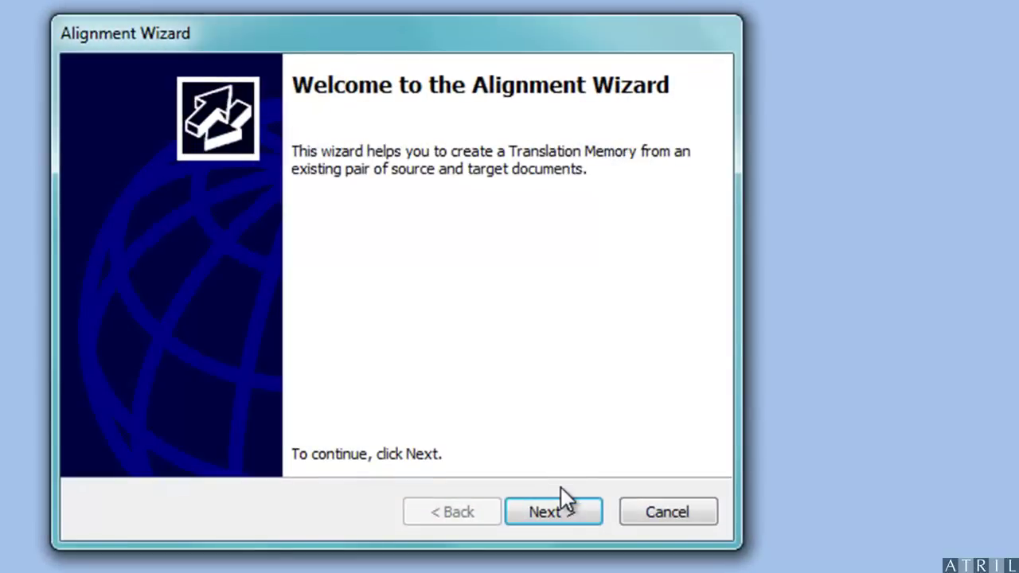
{"action": "left_click", "coordinate": [564, 504]}
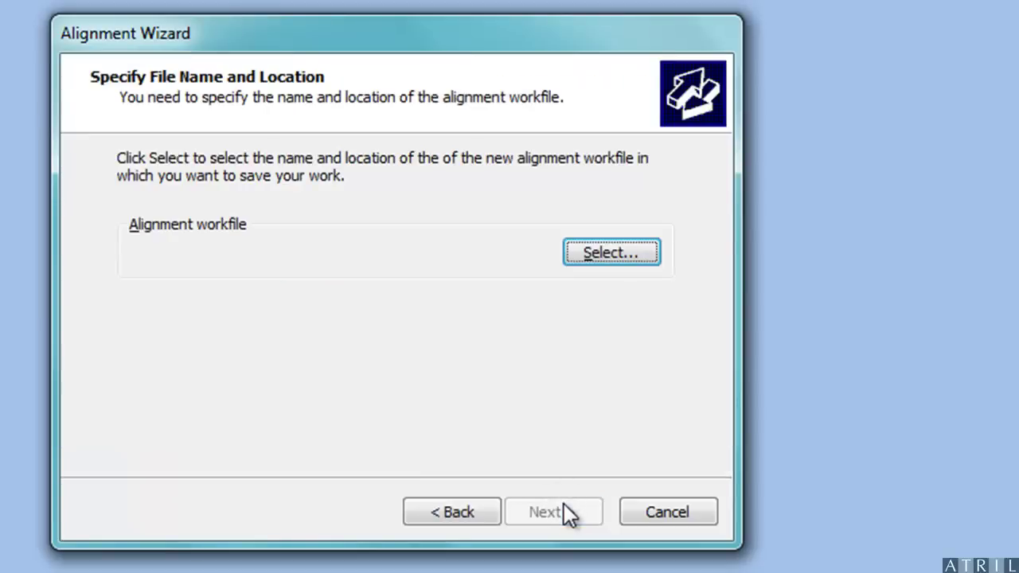
{"action": "left_click", "coordinate": [628, 249]}
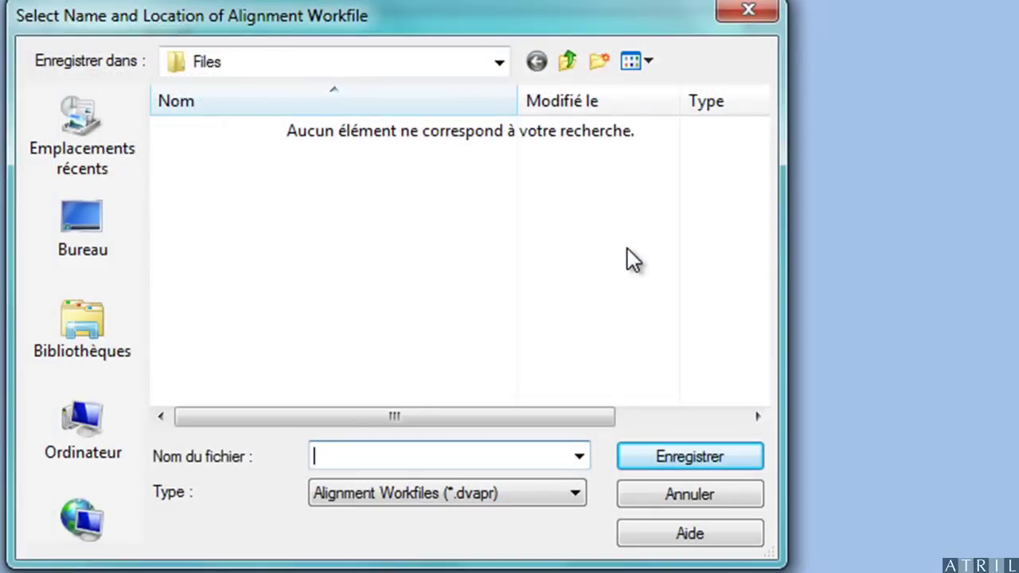
{"action": "type", "text": "Alignment"}
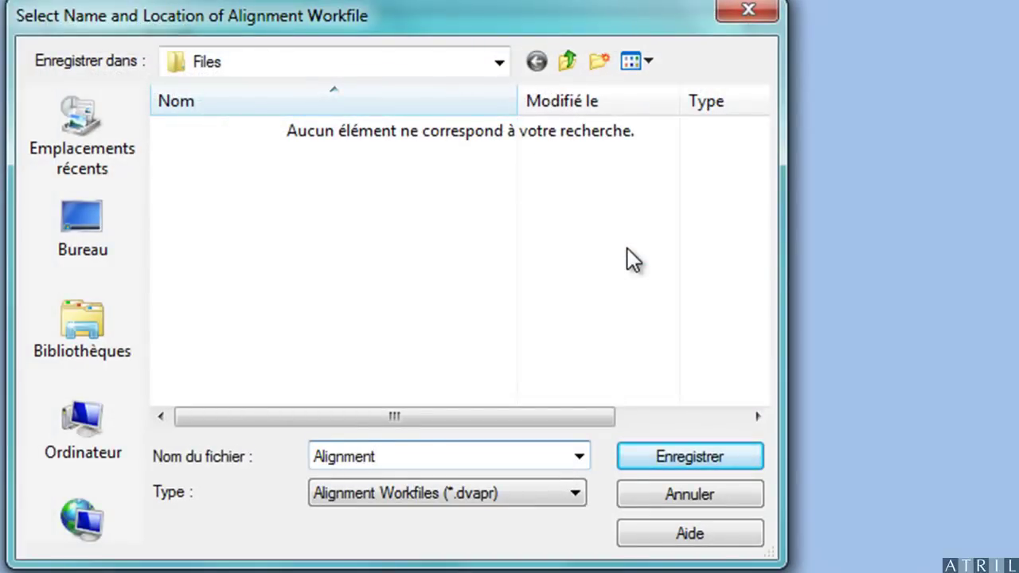
{"action": "type", "text": "_ACME"}
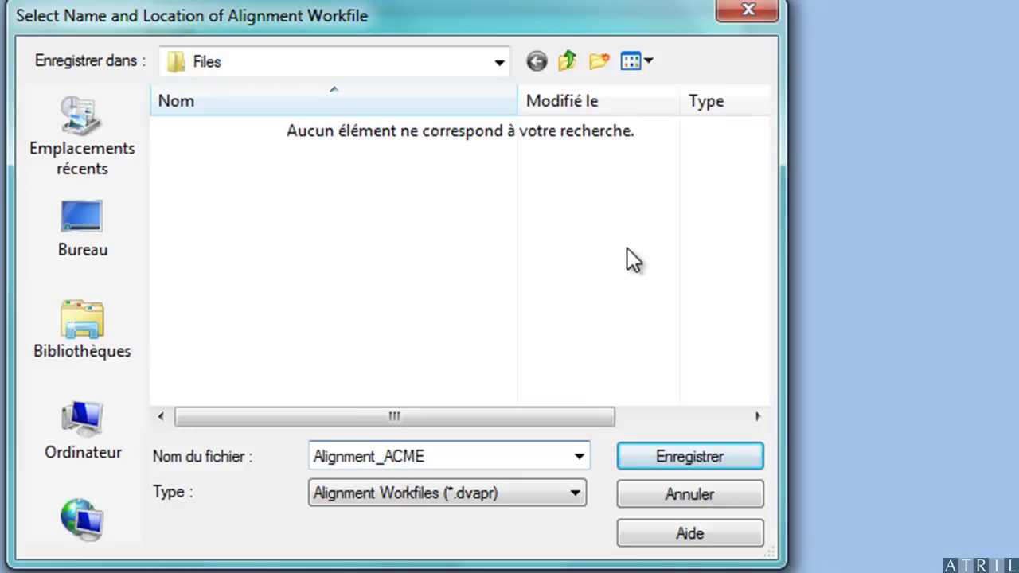
{"action": "left_click", "coordinate": [685, 461]}
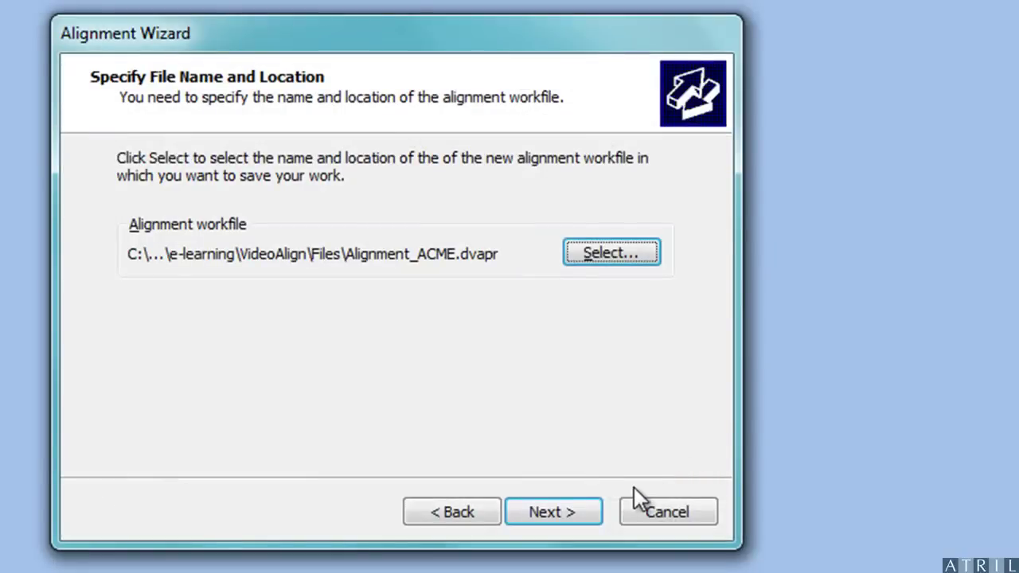
{"action": "left_click", "coordinate": [573, 516]}
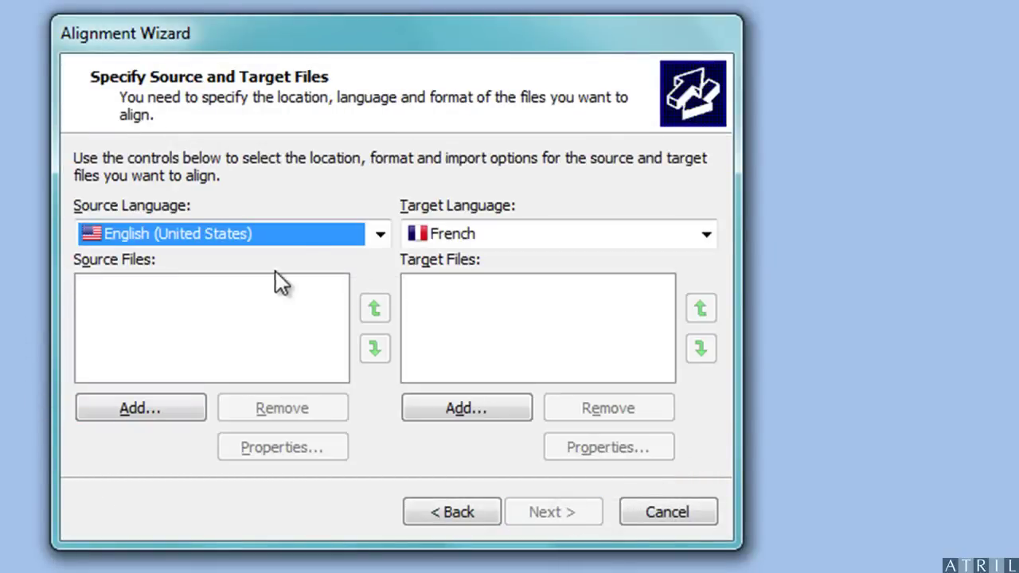
Step: Keep English (United States) as source language and add NewACMEreport_en.doc as the source
{"action": "left_click", "coordinate": [380, 233]}
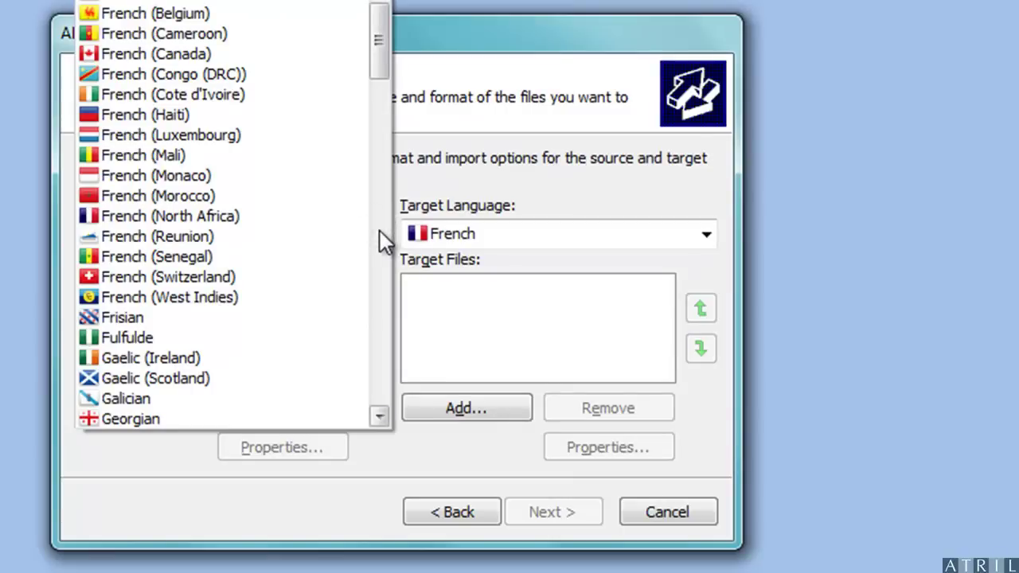
{"action": "left_click", "coordinate": [400, 244]}
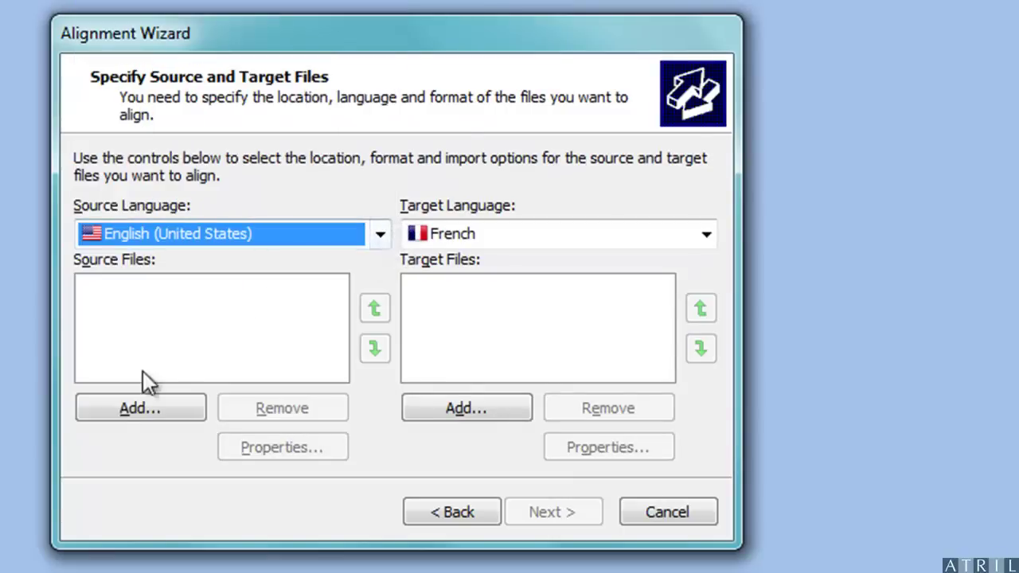
{"action": "left_click", "coordinate": [116, 409]}
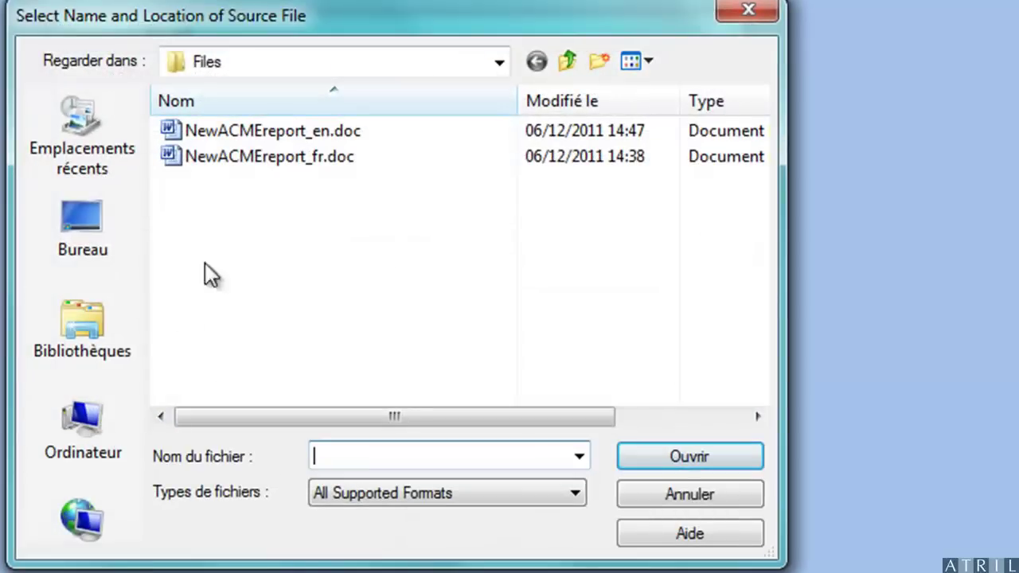
{"action": "left_click", "coordinate": [308, 137]}
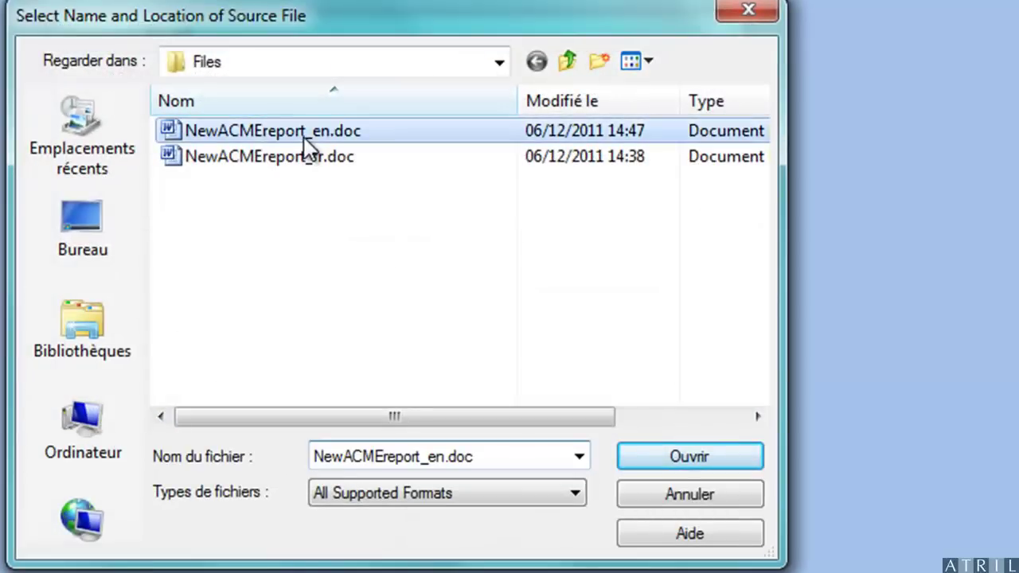
{"action": "left_click", "coordinate": [663, 455]}
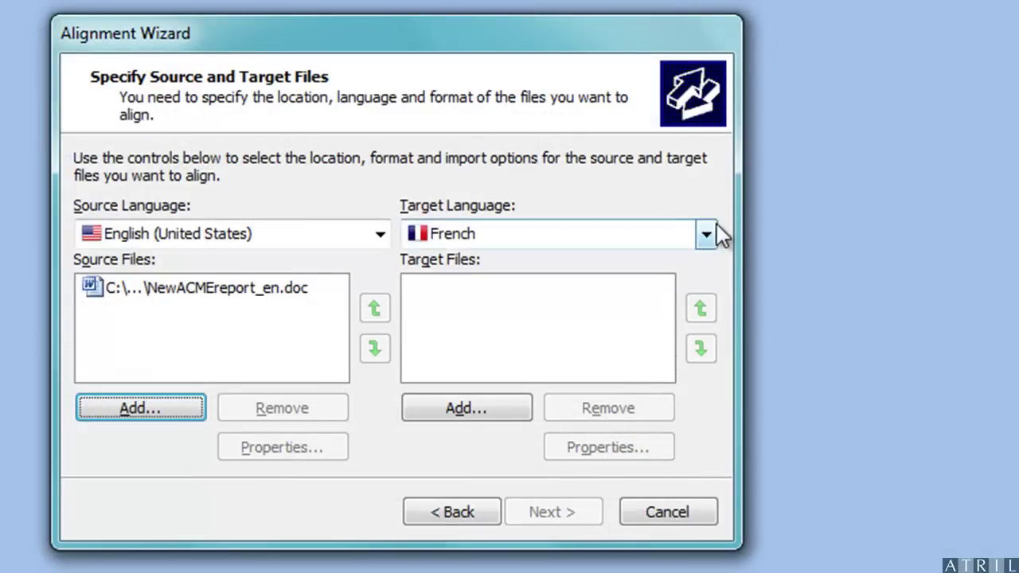
Step: Add NewACMEreport_fr.doc as the French target document
{"action": "left_click", "coordinate": [716, 233]}
{"action": "left_click", "coordinate": [479, 410]}
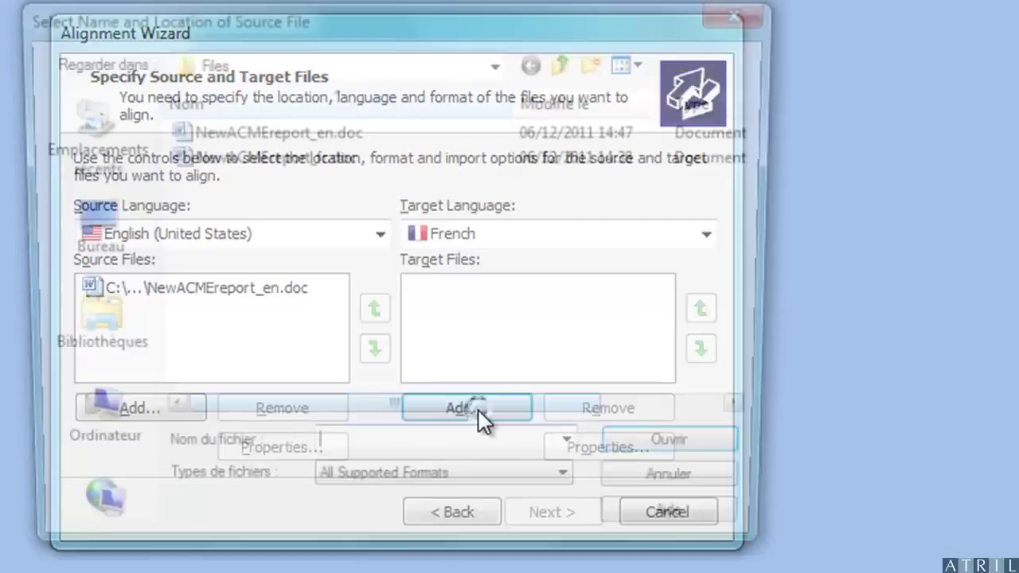
{"action": "left_click", "coordinate": [308, 159]}
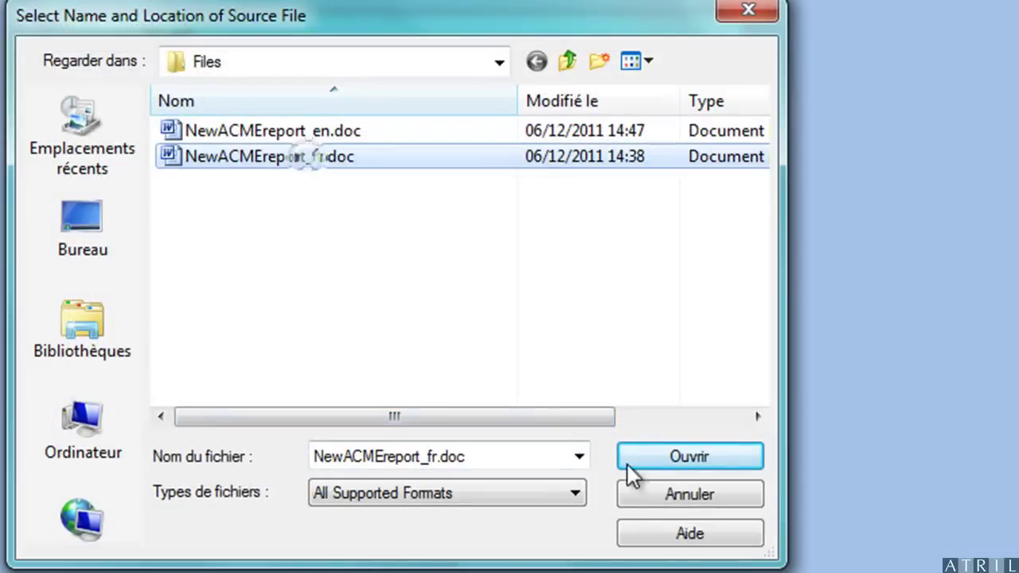
{"action": "left_click", "coordinate": [694, 456]}
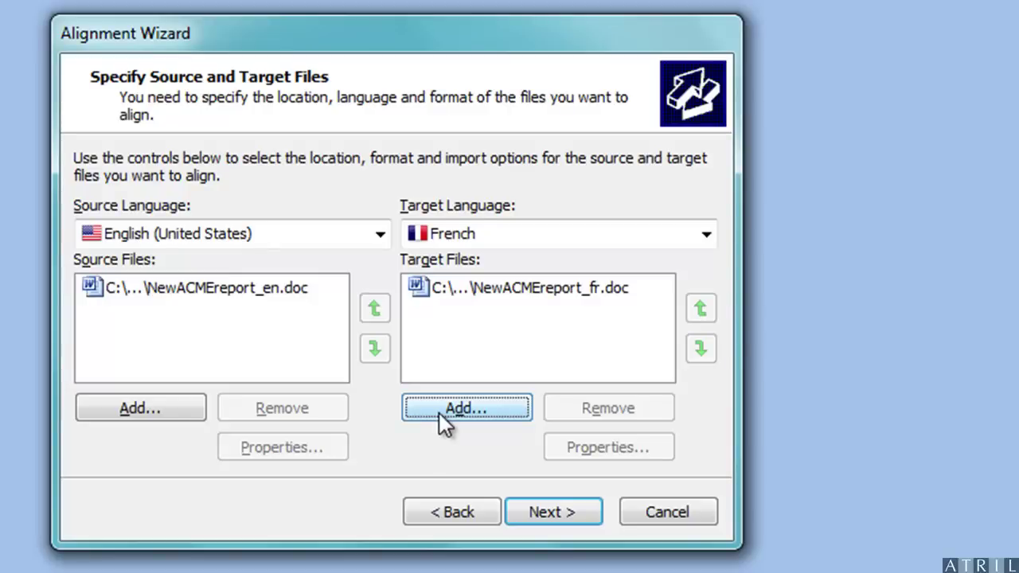
{"action": "left_click", "coordinate": [224, 287]}
Step: Accept the French file's import filter options unchanged and import both reports
{"action": "left_click", "coordinate": [442, 292]}
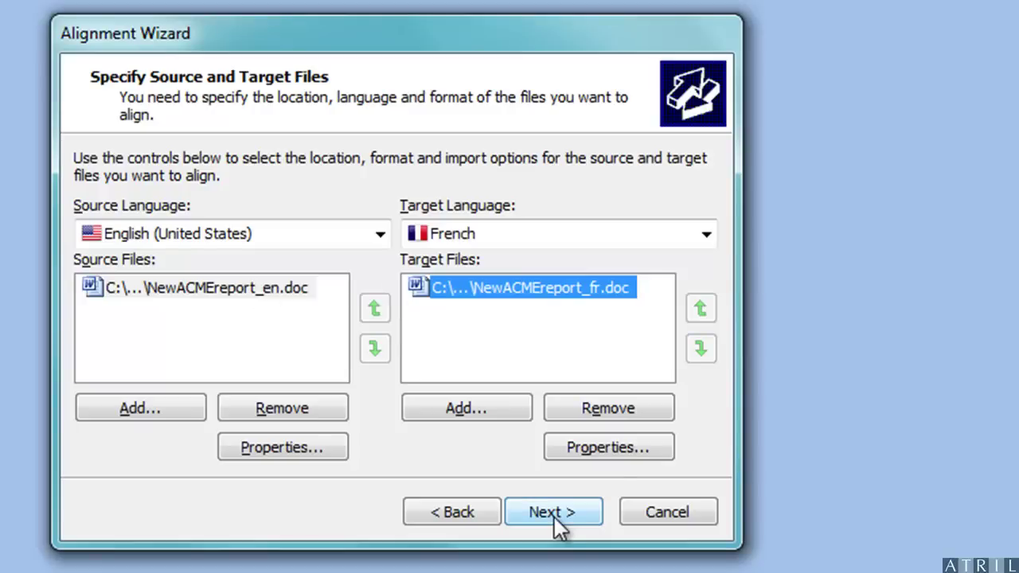
{"action": "left_click", "coordinate": [597, 449]}
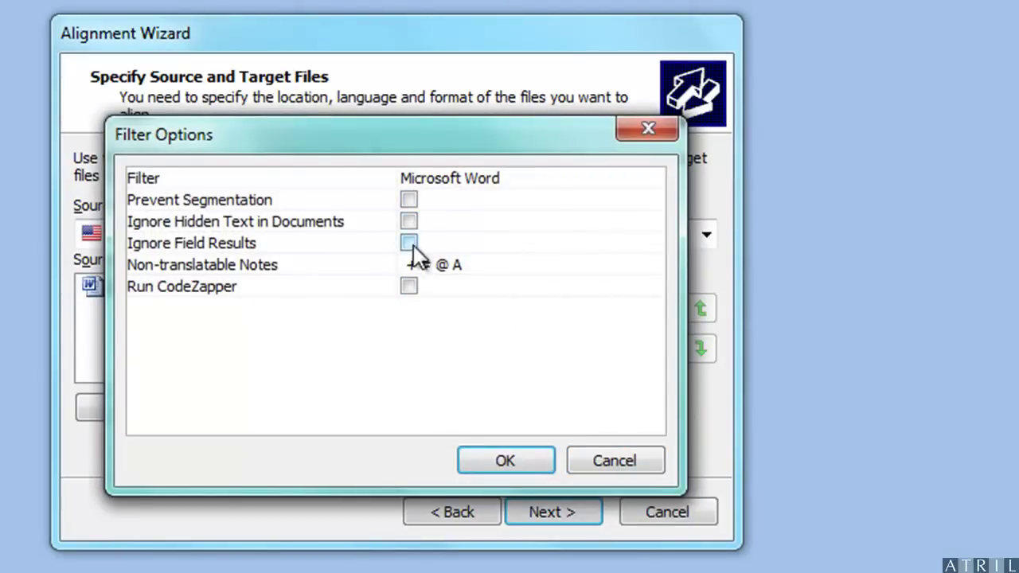
{"action": "left_click", "coordinate": [475, 465]}
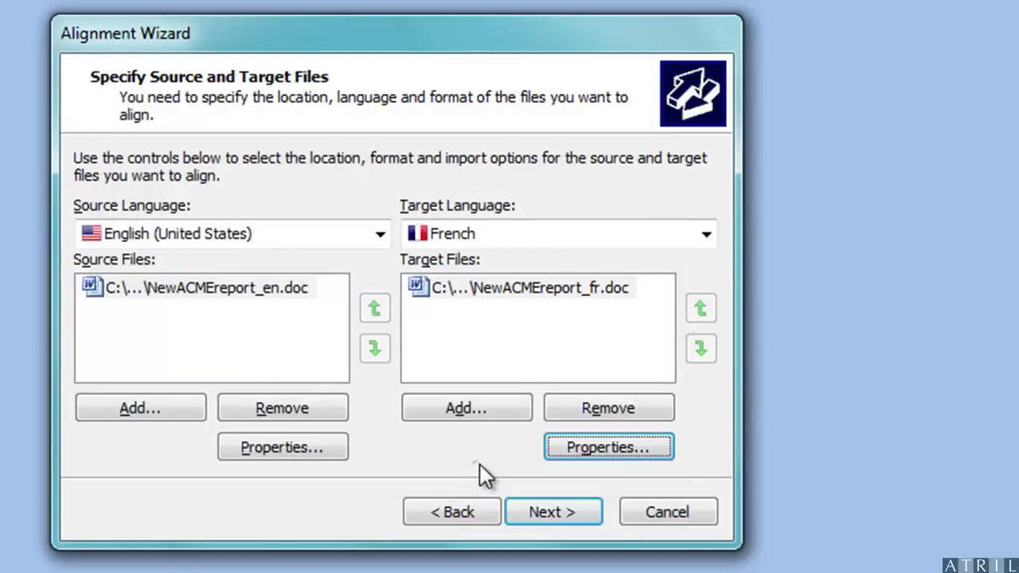
{"action": "left_click", "coordinate": [540, 516]}
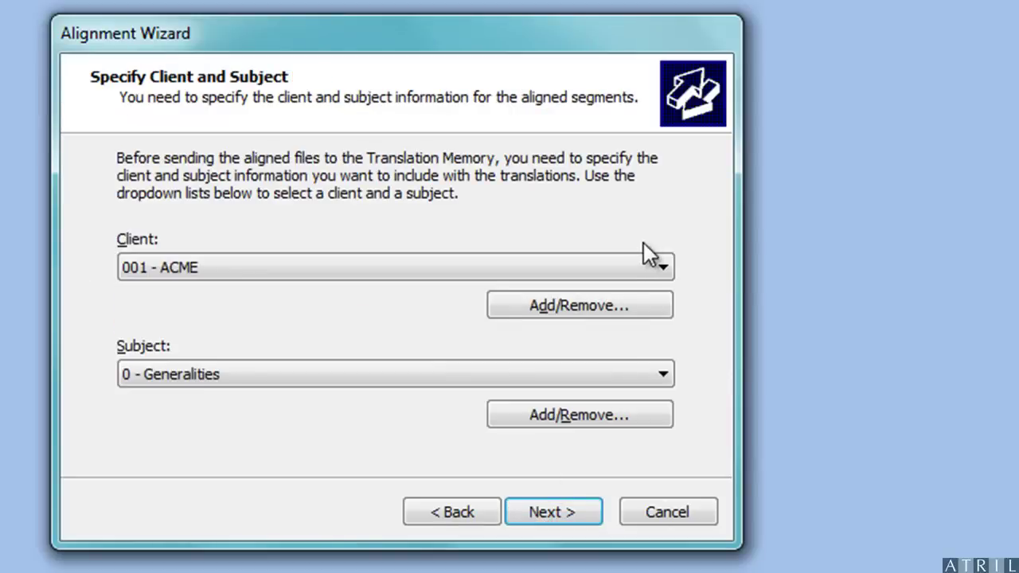
Step: Keep 001 - ACME as client and 0 - Generalities as subject
{"action": "left_click", "coordinate": [638, 269]}
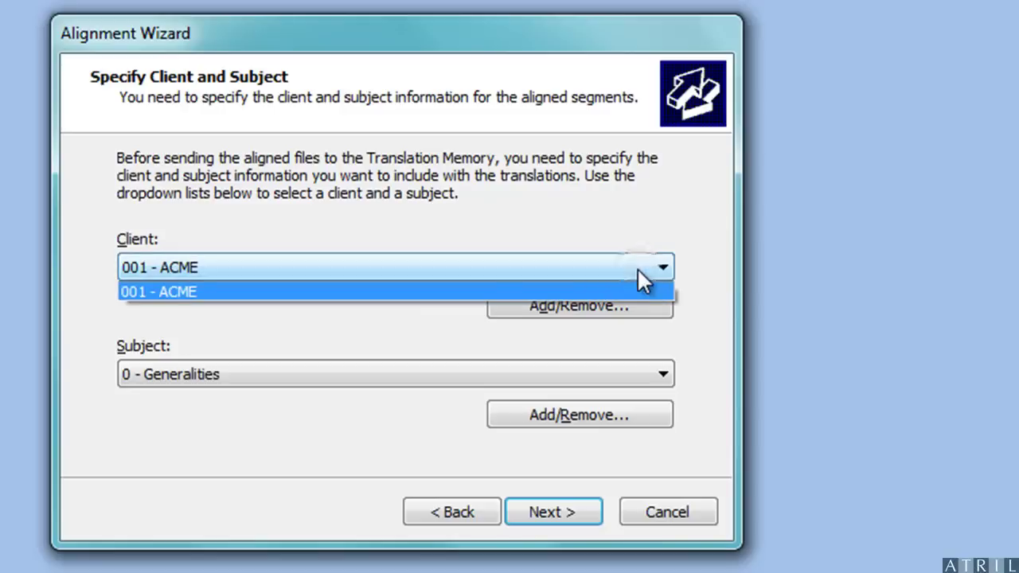
{"action": "left_click", "coordinate": [638, 269]}
{"action": "left_click", "coordinate": [663, 374]}
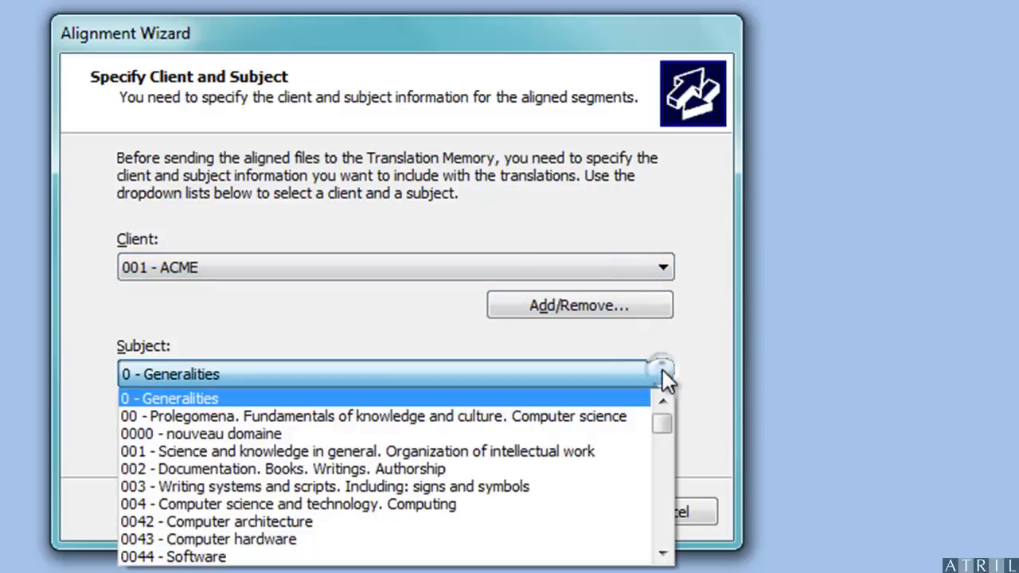
{"action": "left_click", "coordinate": [664, 376]}
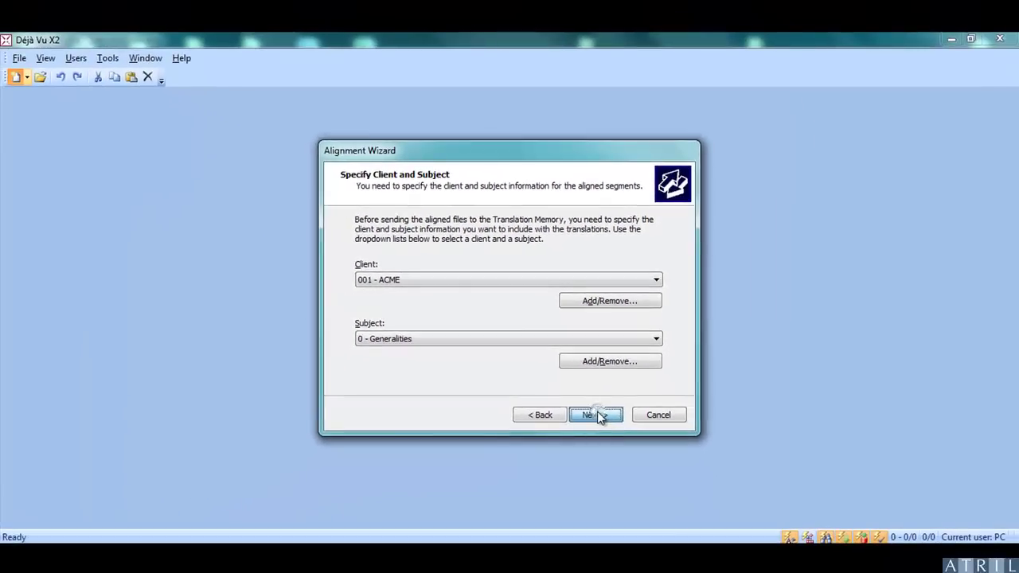
Step: Advance to alignment correction and review the opening English–French sentence pairs
{"action": "left_click", "coordinate": [590, 439]}
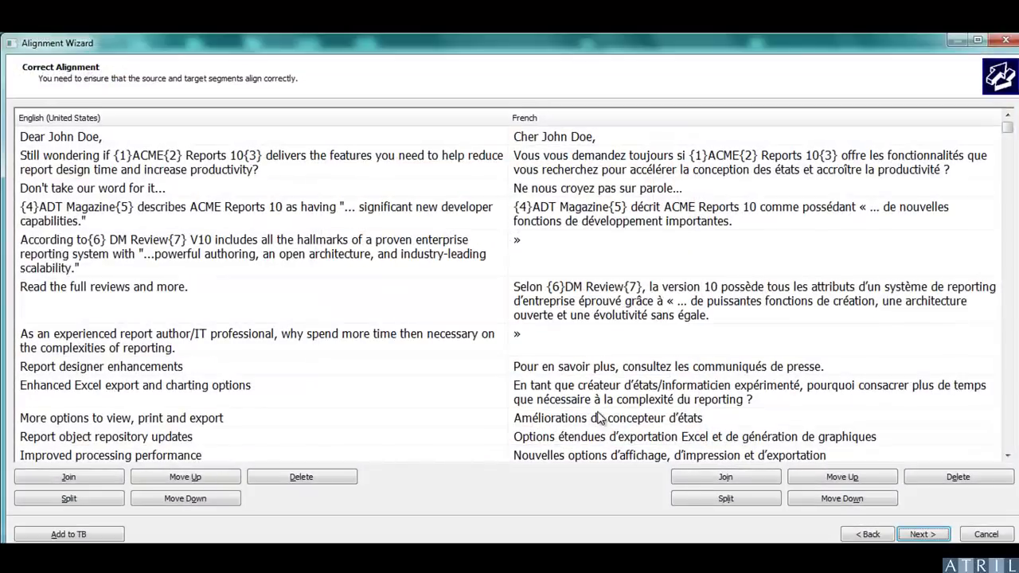
{"action": "left_click", "coordinate": [475, 140]}
{"action": "left_click", "coordinate": [529, 138]}
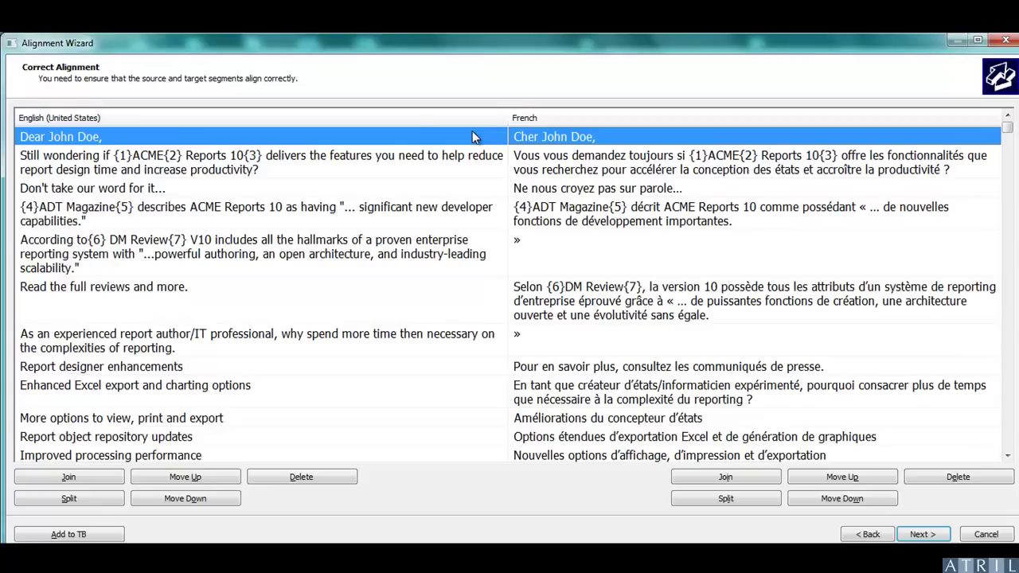
{"action": "left_click", "coordinate": [468, 162]}
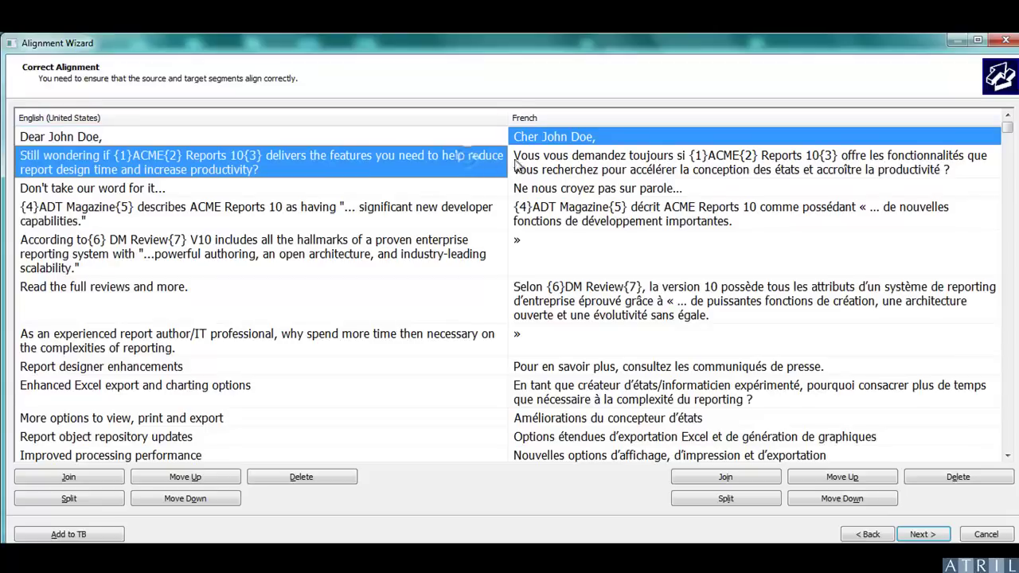
{"action": "left_click", "coordinate": [522, 163]}
{"action": "left_click", "coordinate": [488, 189]}
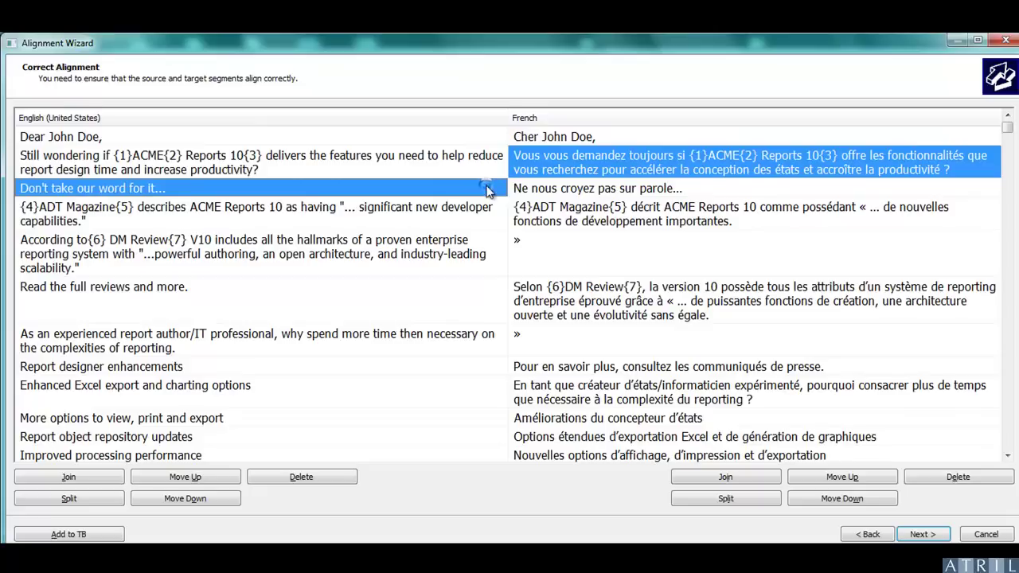
{"action": "left_click", "coordinate": [529, 191]}
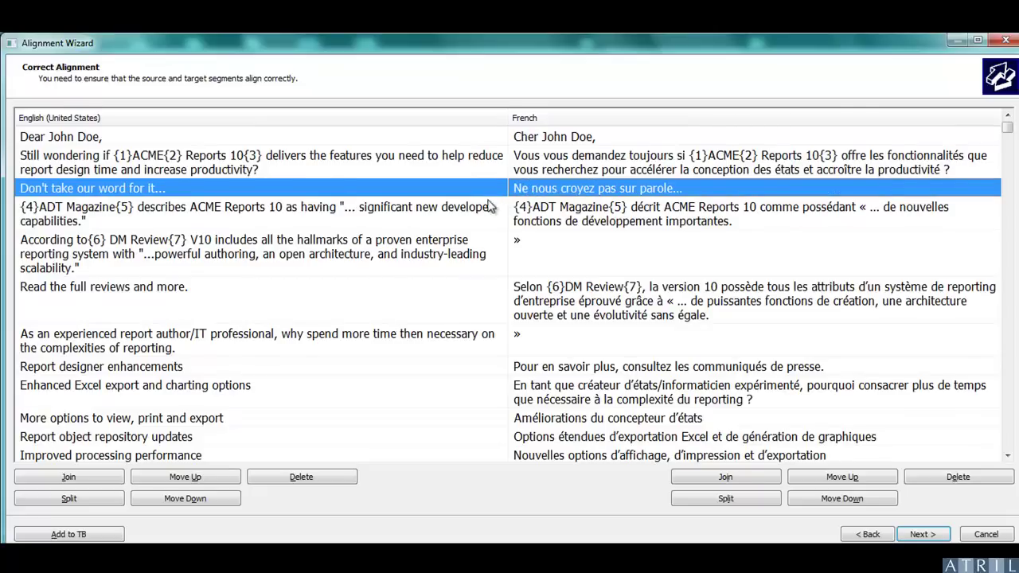
Step: Inspect the stray French » and select the French ADT Magazine row above it
{"action": "left_click", "coordinate": [486, 209]}
{"action": "left_click", "coordinate": [518, 218]}
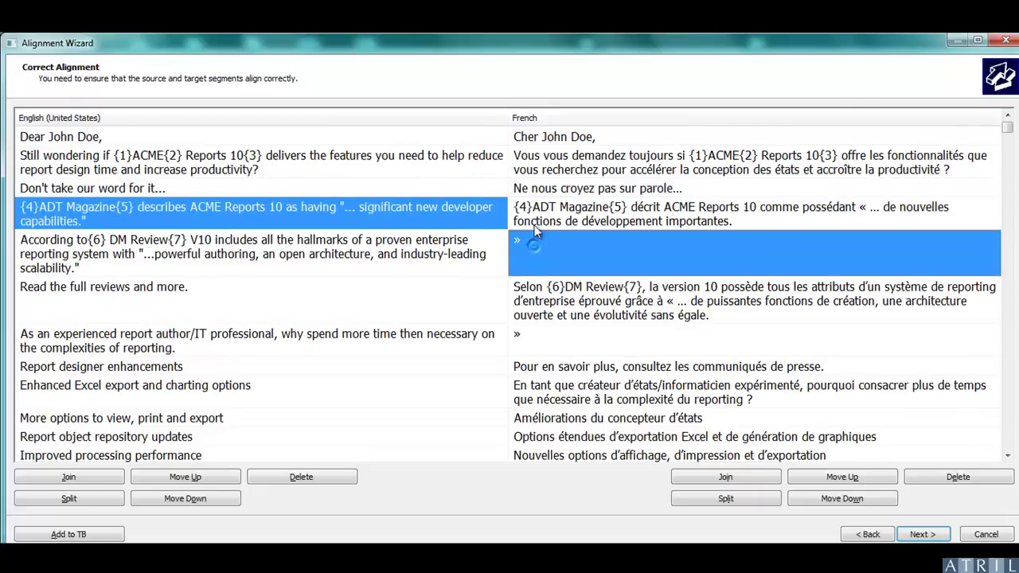
{"action": "left_click", "coordinate": [534, 250]}
{"action": "left_click", "coordinate": [533, 223]}
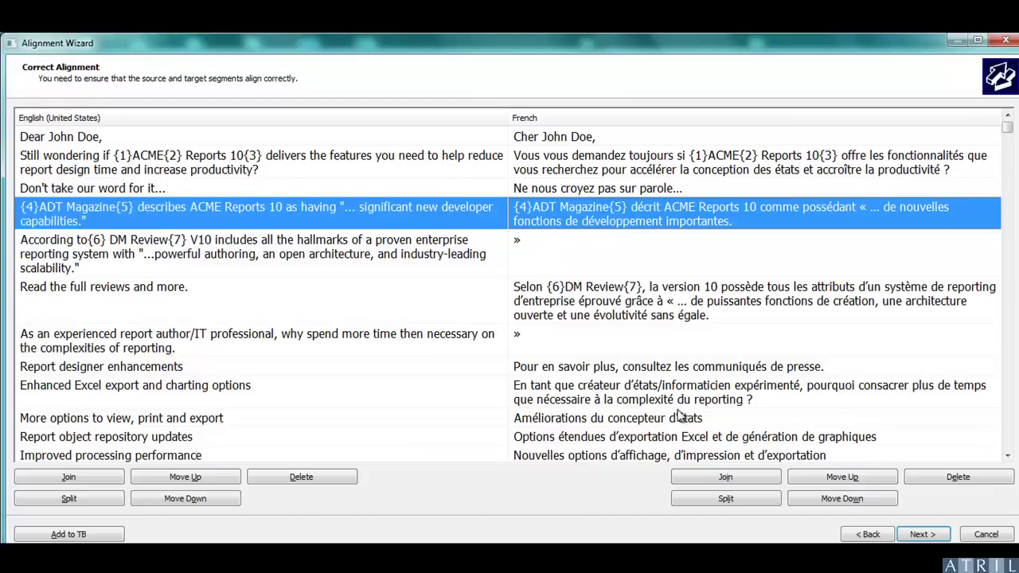
Step: Join both stray » rows into the French ADT Magazine and DM Review translations
{"action": "left_click", "coordinate": [720, 479]}
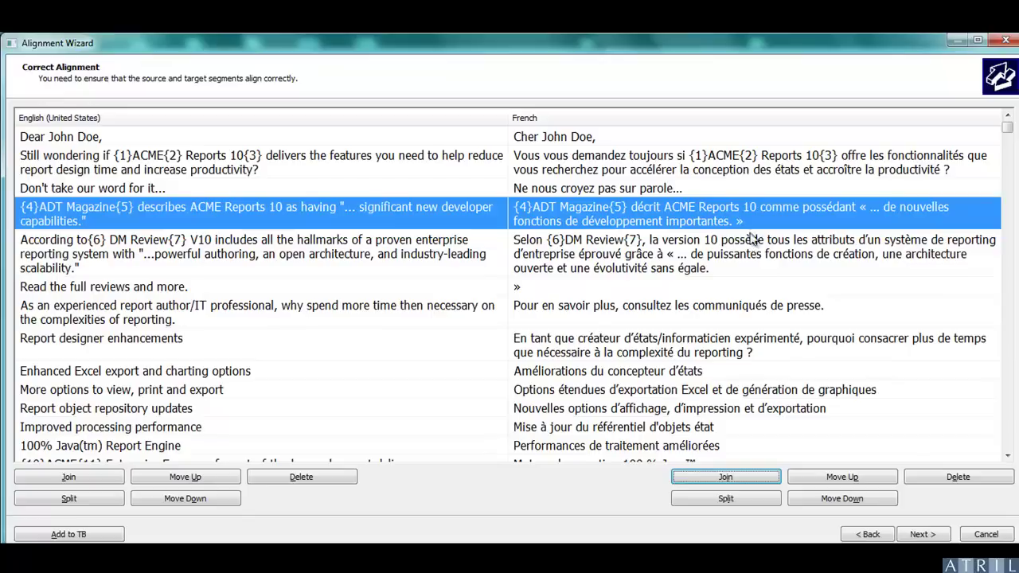
{"action": "left_click", "coordinate": [671, 250]}
{"action": "left_click", "coordinate": [635, 290]}
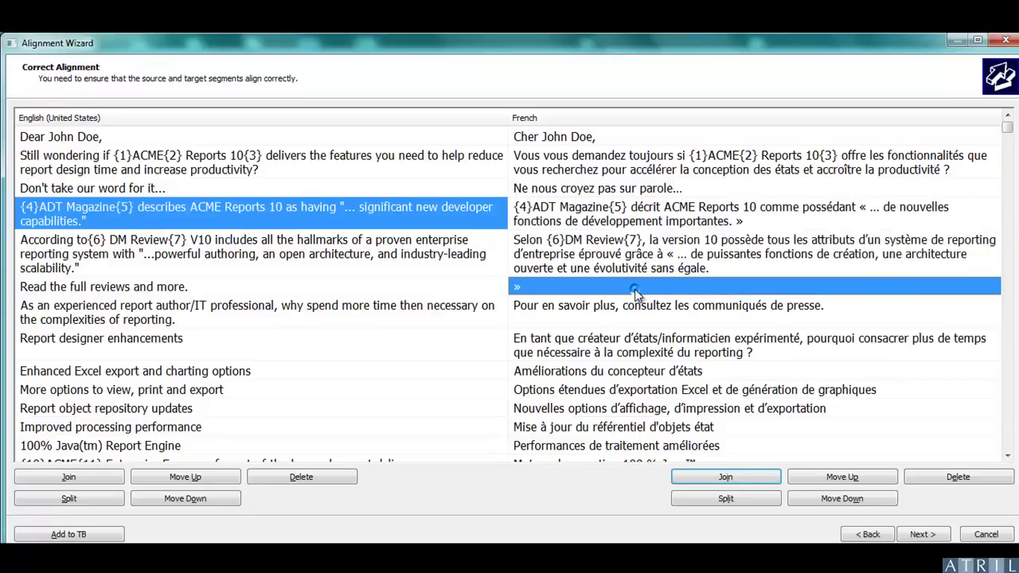
{"action": "left_click", "coordinate": [644, 260]}
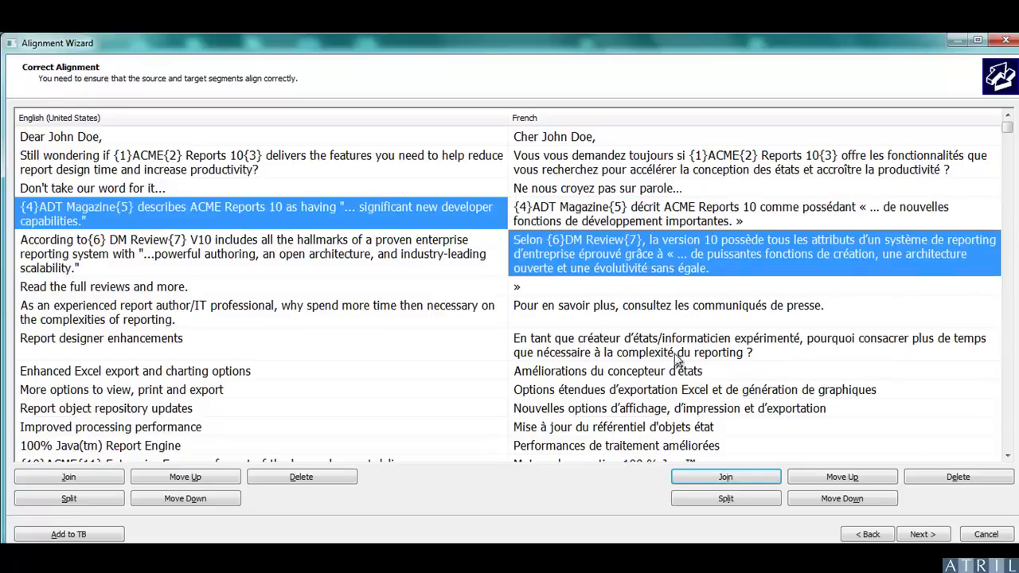
{"action": "left_click", "coordinate": [707, 478]}
{"action": "scroll", "coordinate": [1009, 452], "scroll_direction": "down", "scroll_amount": 6}
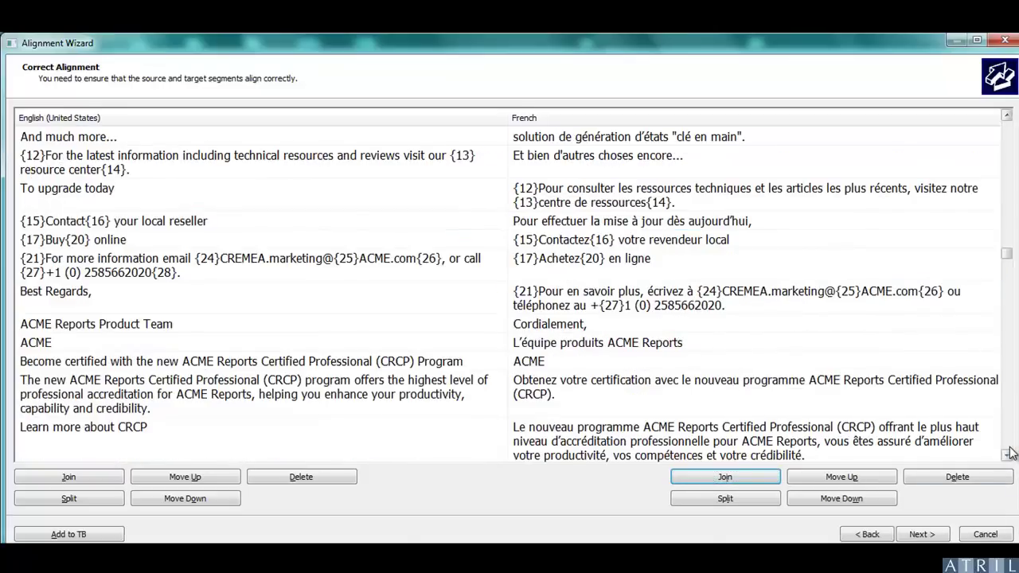
{"action": "left_click", "coordinate": [1007, 117]}
{"action": "left_click", "coordinate": [1008, 116]}
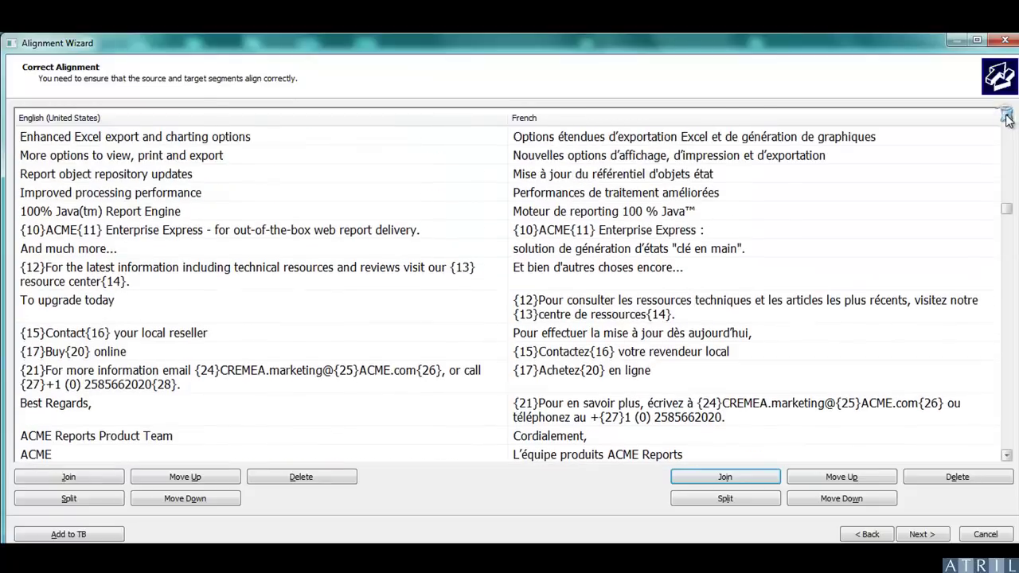
Step: Split the English Enterprise Express segment after 'Enterprise Express' to match the French clé en main line
{"action": "left_click", "coordinate": [593, 211]}
{"action": "left_click", "coordinate": [439, 212]}
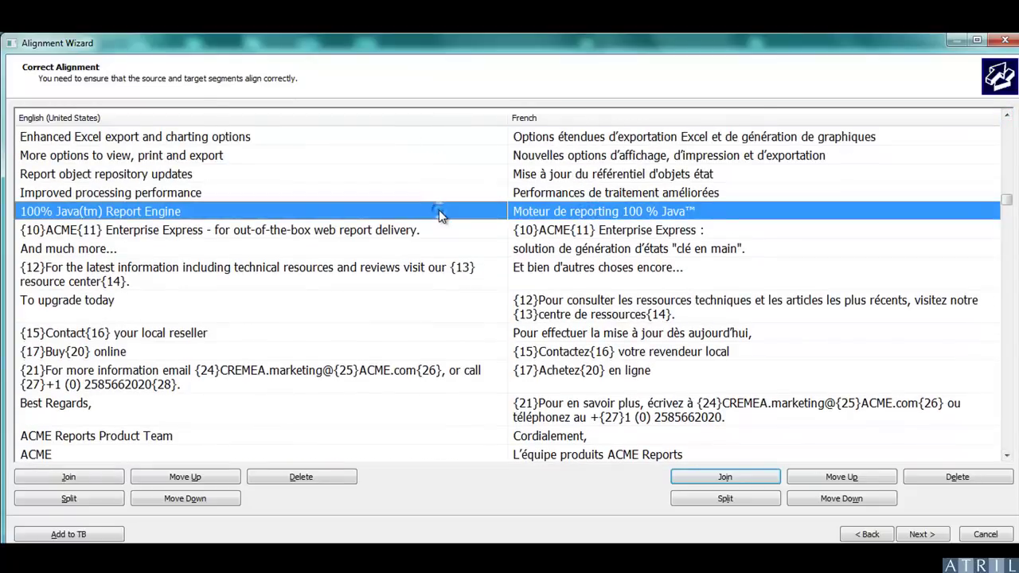
{"action": "left_click", "coordinate": [434, 229]}
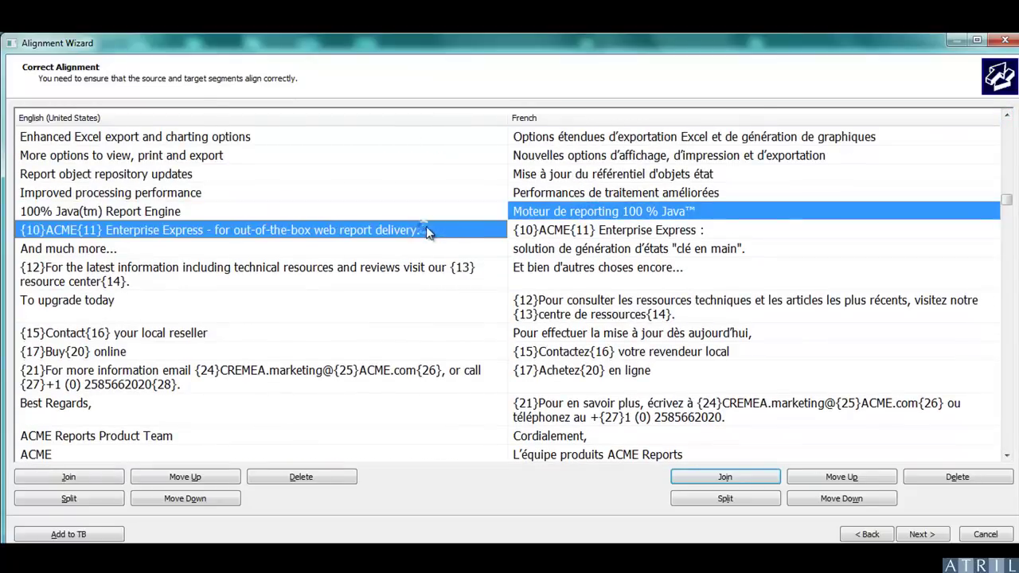
{"action": "left_click", "coordinate": [537, 231]}
{"action": "left_click", "coordinate": [535, 248]}
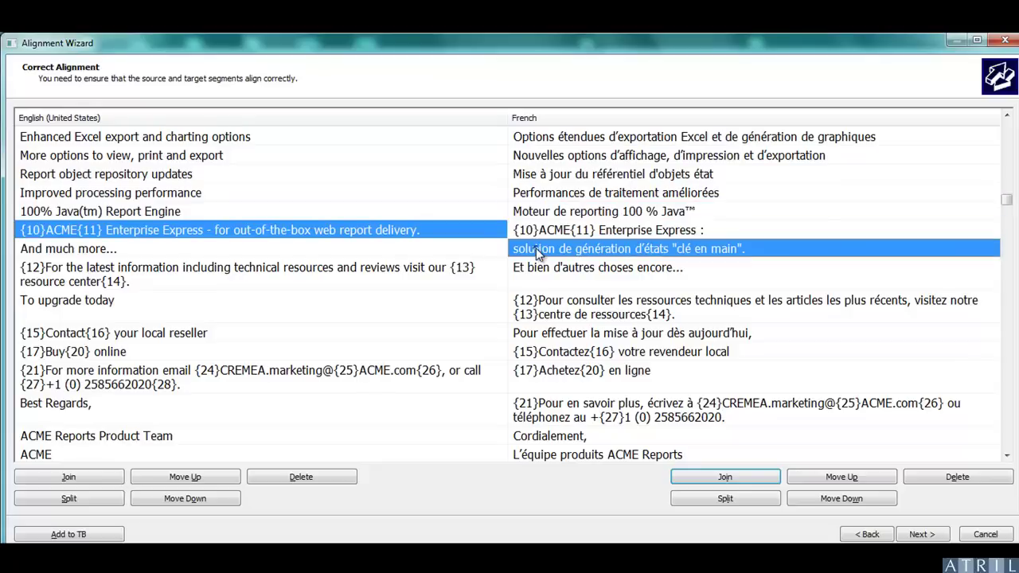
{"action": "left_click", "coordinate": [539, 233], "text": "shift"}
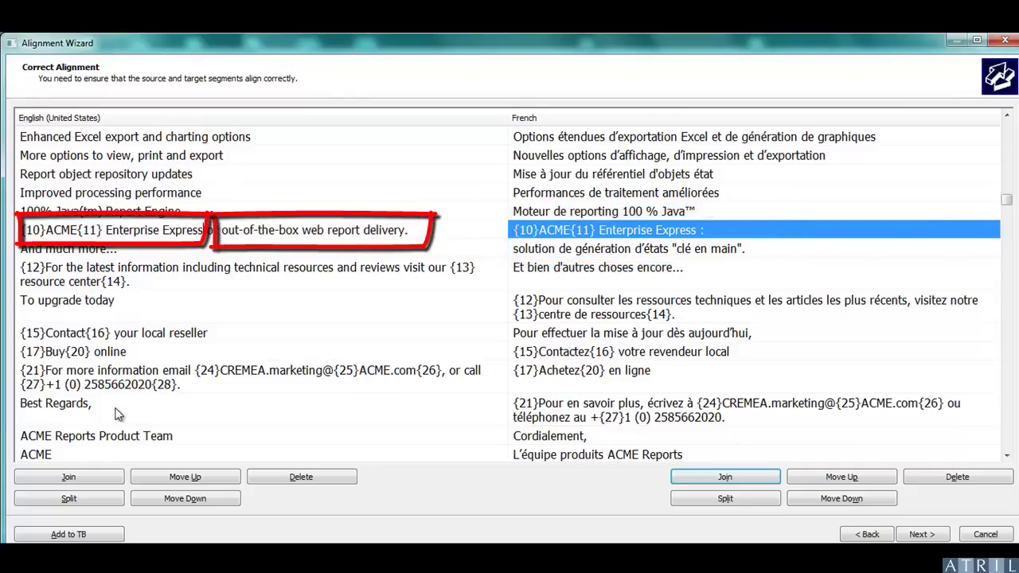
{"action": "left_click", "coordinate": [84, 495]}
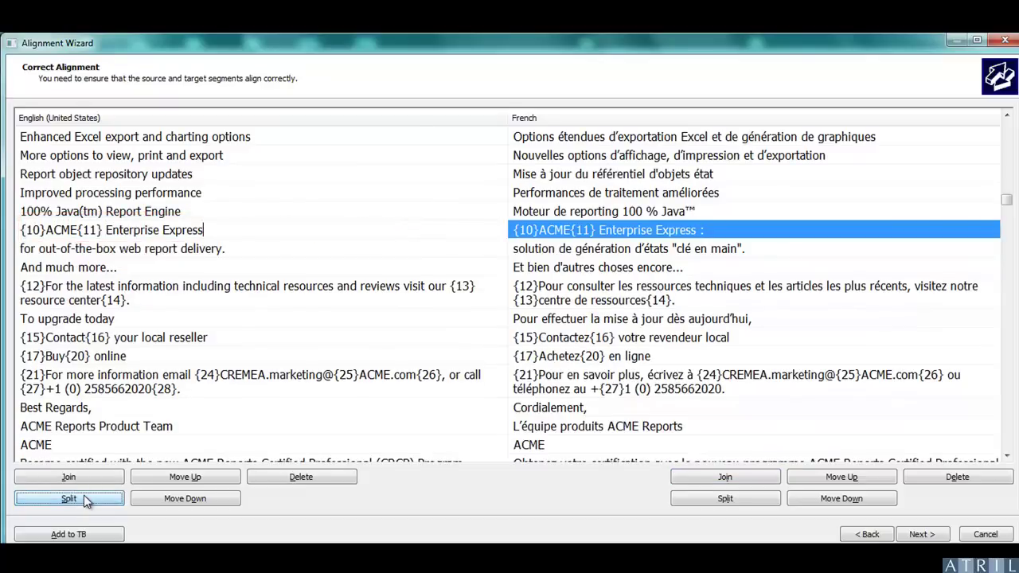
{"action": "left_click", "coordinate": [300, 245]}
{"action": "left_click", "coordinate": [518, 251]}
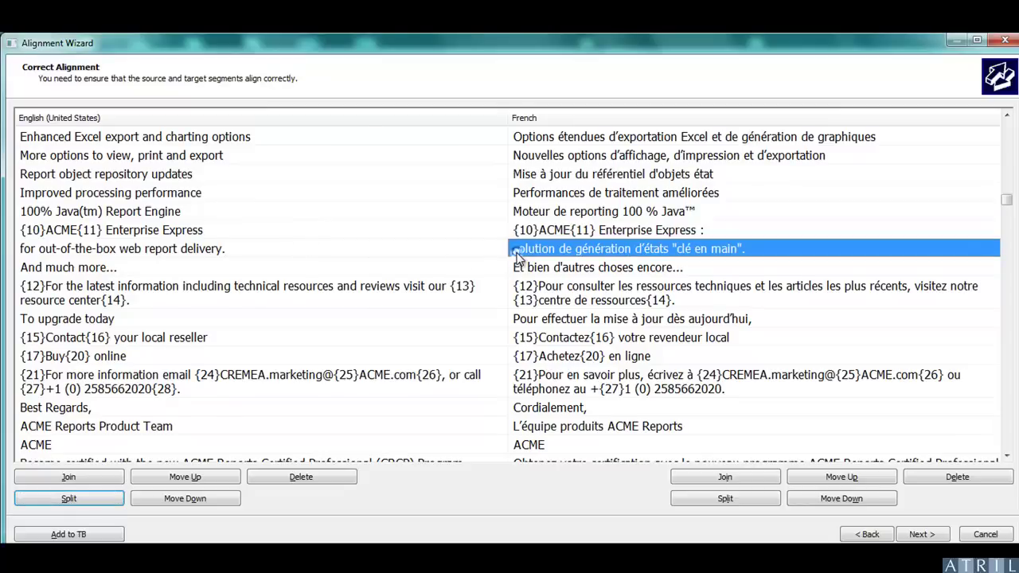
{"action": "left_click", "coordinate": [466, 248]}
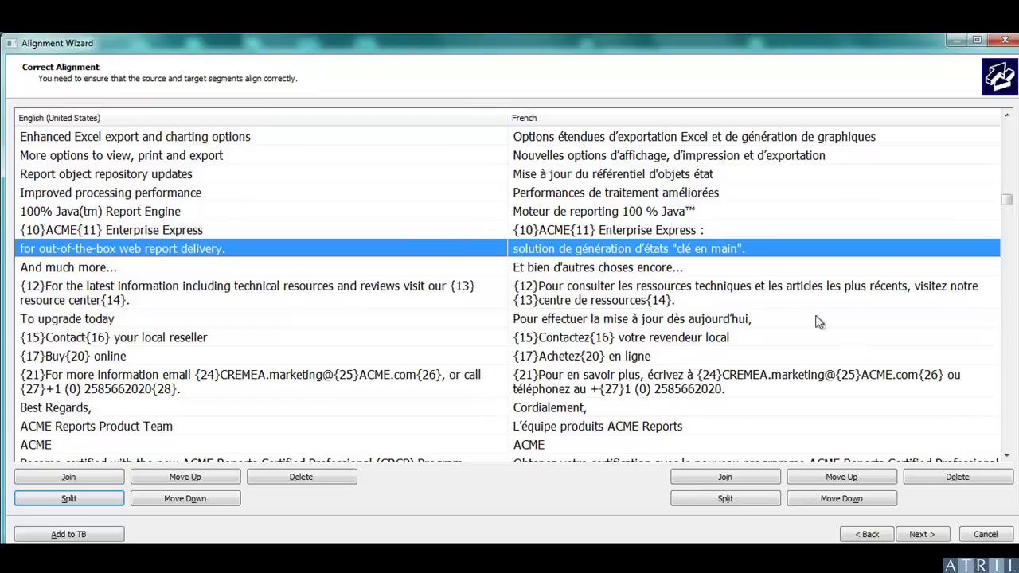
Step: Scroll down and review the All Rights Reserved and Terms of use pairs
{"action": "left_click", "coordinate": [1009, 459]}
{"action": "left_click", "coordinate": [1008, 460]}
{"action": "left_click", "coordinate": [1008, 459]}
{"action": "left_click", "coordinate": [1008, 460]}
{"action": "left_click", "coordinate": [1008, 460]}
{"action": "left_click", "coordinate": [1008, 459]}
{"action": "left_click", "coordinate": [1008, 460]}
{"action": "left_click", "coordinate": [1008, 460]}
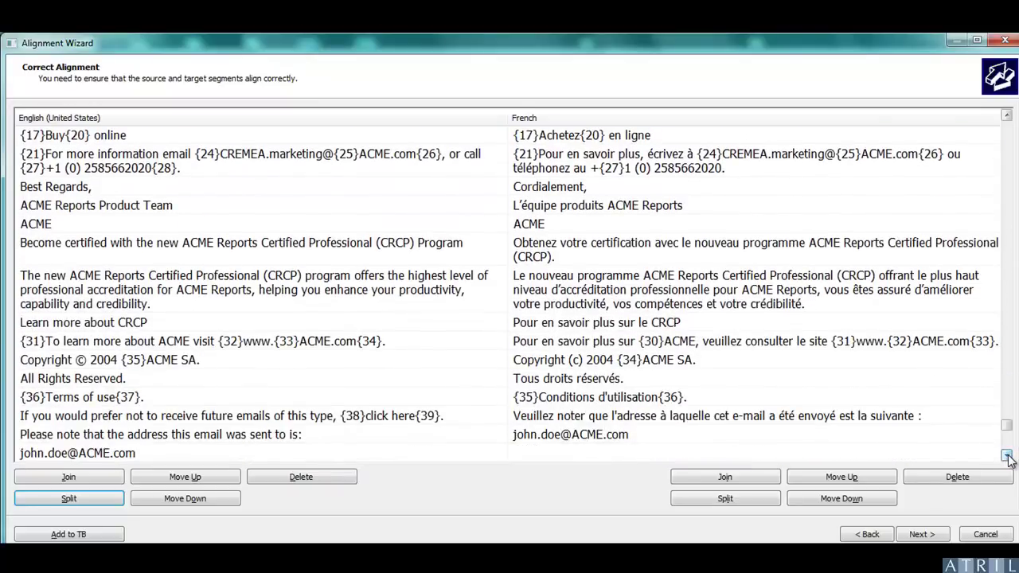
{"action": "left_click", "coordinate": [414, 381]}
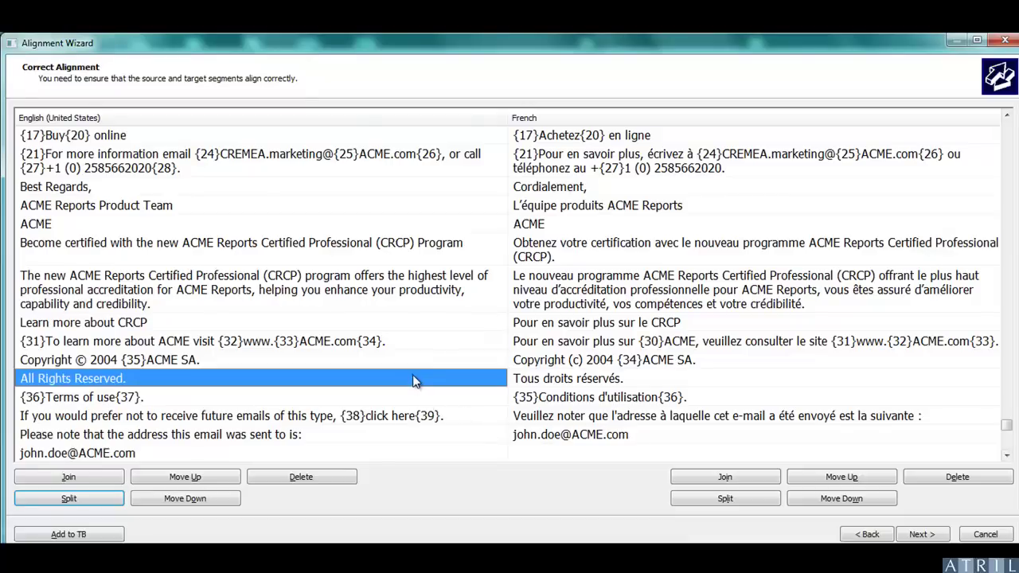
{"action": "left_click", "coordinate": [546, 379]}
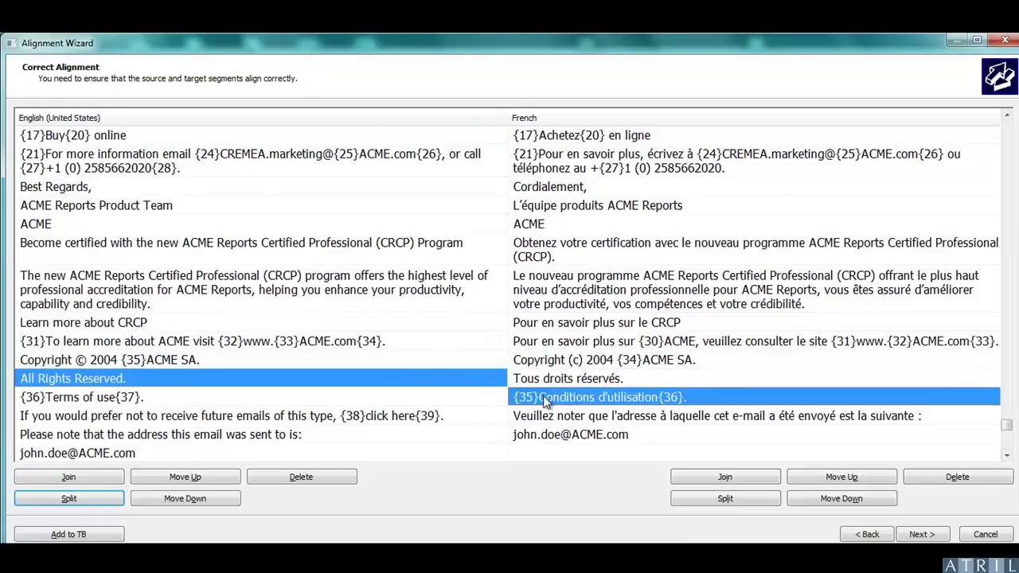
{"action": "left_click", "coordinate": [442, 394]}
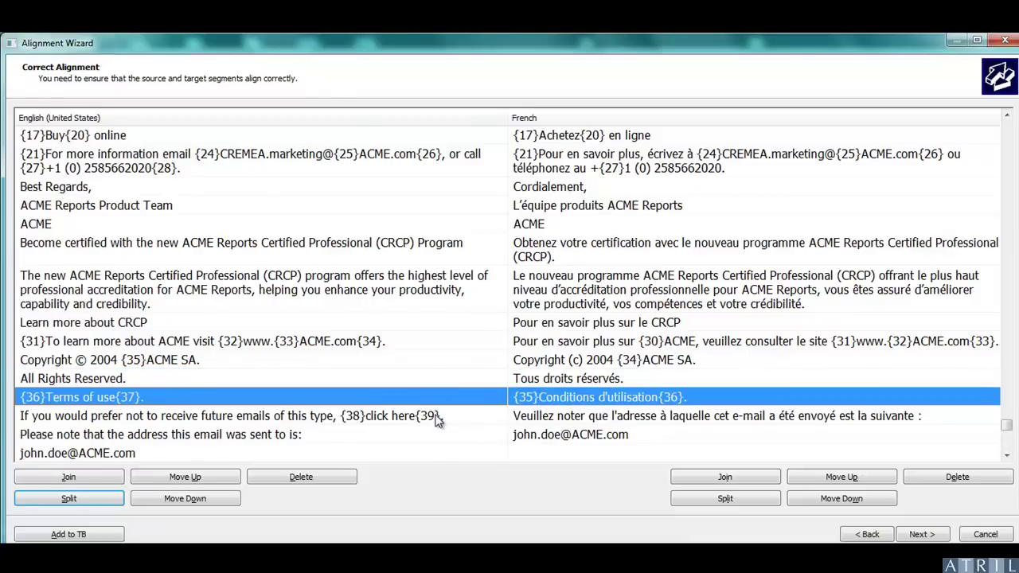
Step: Delete the unmatched English unsubscribe sentence so the address notice aligns with its French match
{"action": "left_click", "coordinate": [437, 418]}
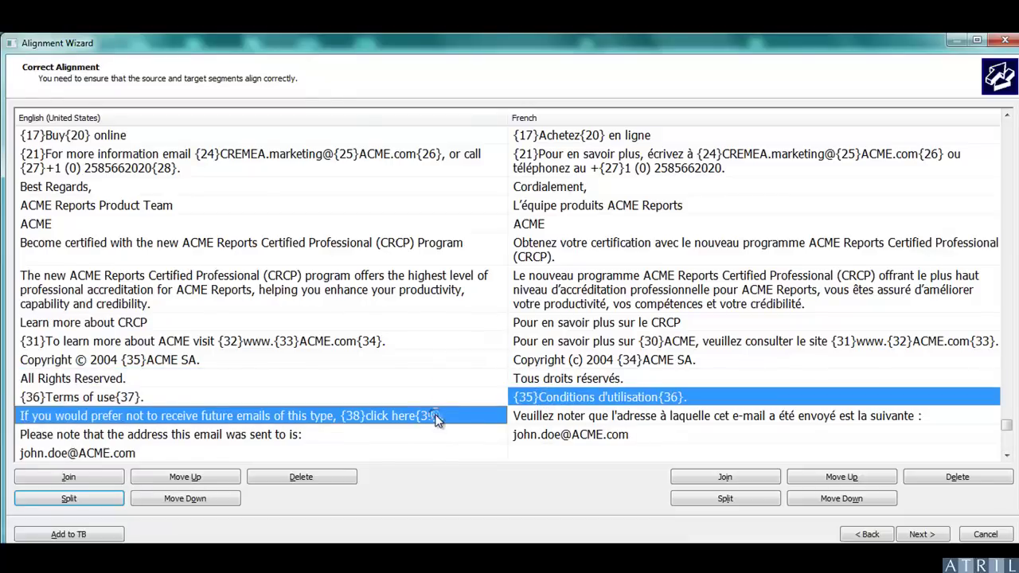
{"action": "left_click", "coordinate": [532, 421]}
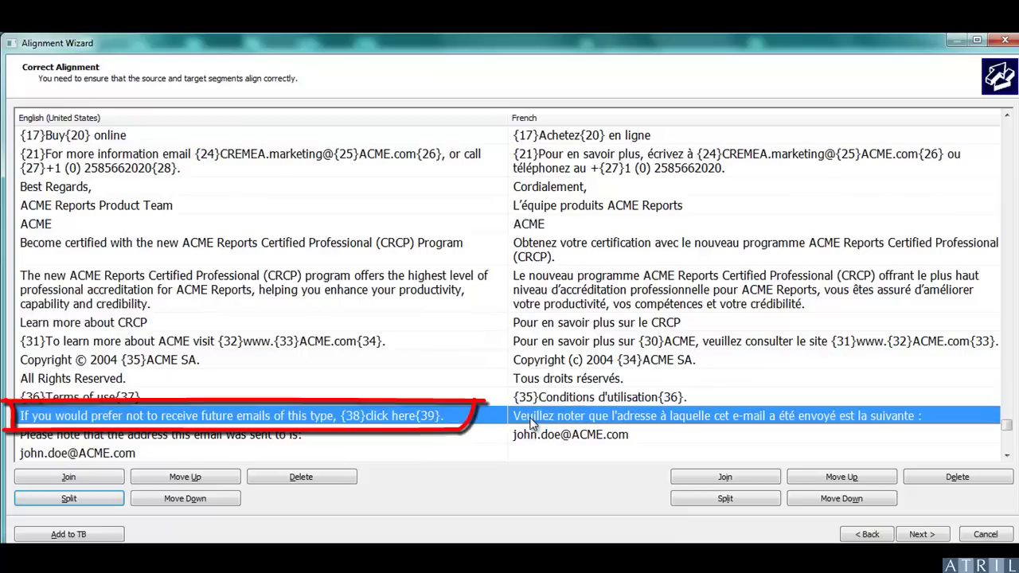
{"action": "left_click", "coordinate": [473, 438]}
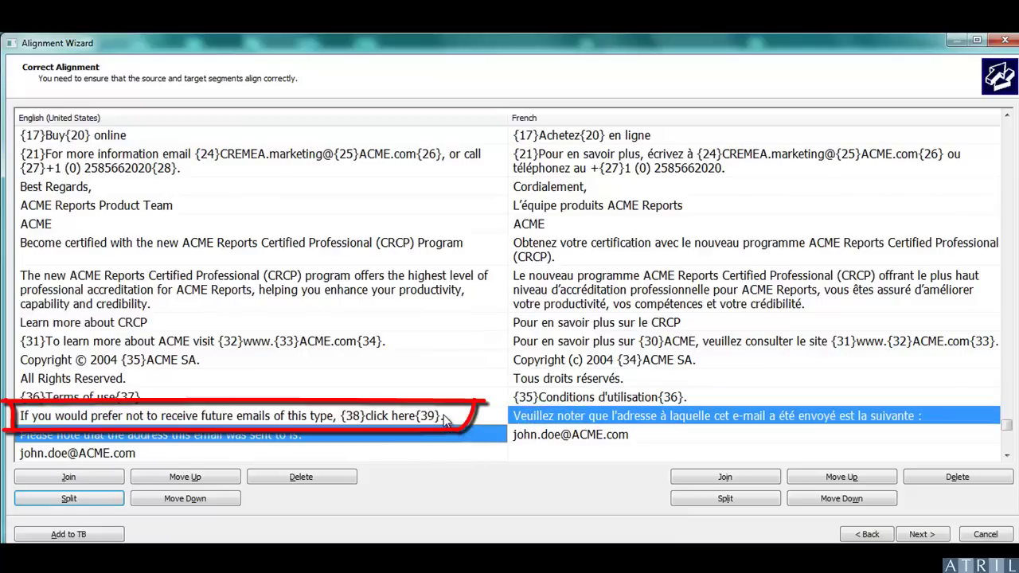
{"action": "left_click", "coordinate": [444, 417]}
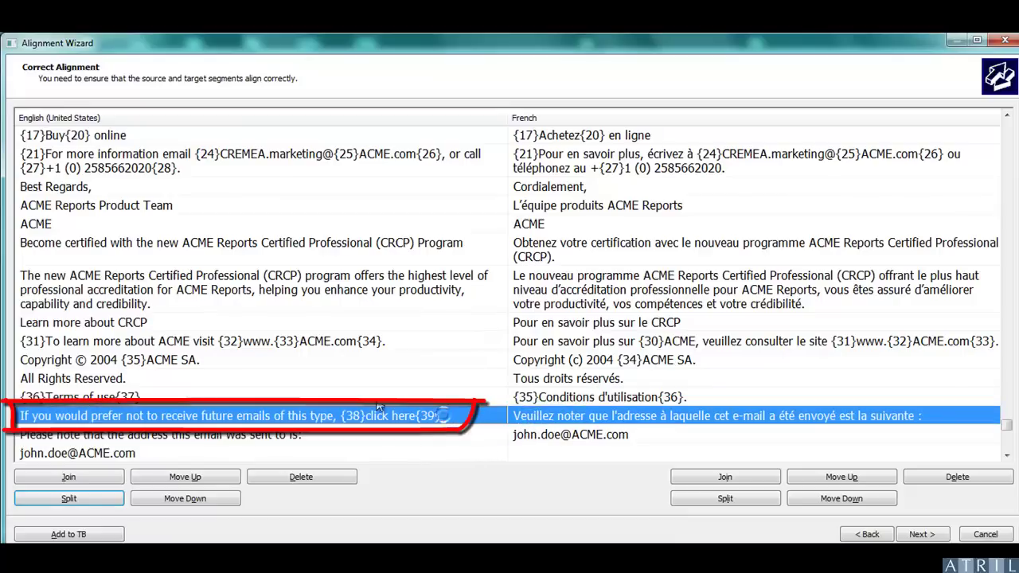
{"action": "left_click", "coordinate": [326, 478]}
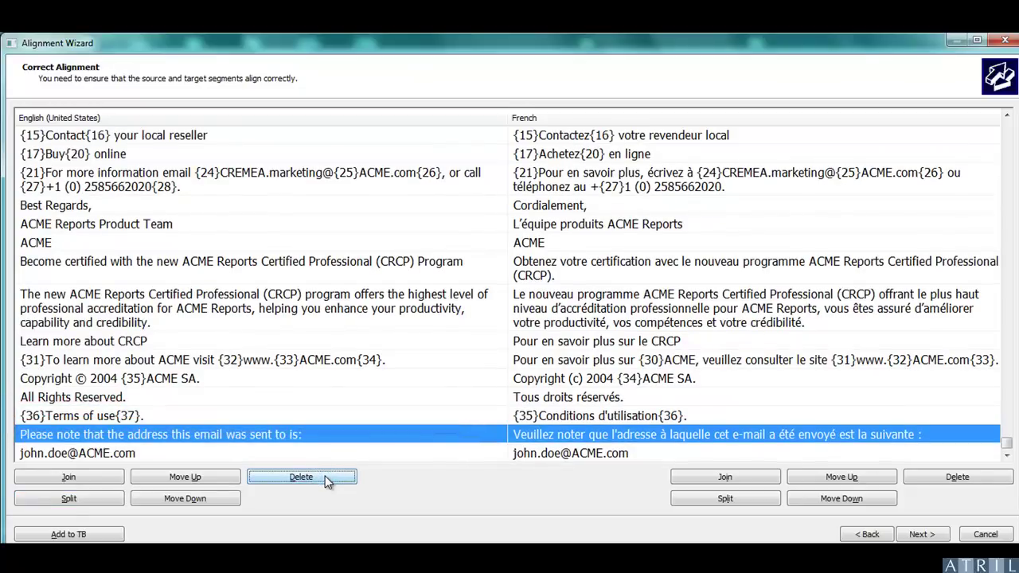
{"action": "left_click", "coordinate": [716, 360]}
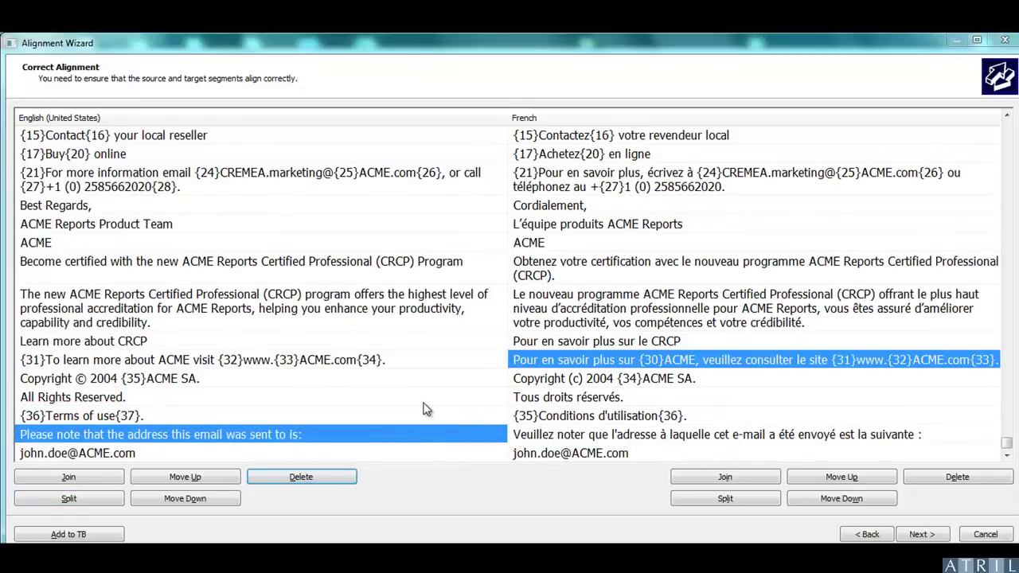
Step: Add the term pair CRCP–CRCP to a newly created TBalignment termbase
{"action": "left_click", "coordinate": [128, 341]}
{"action": "left_click", "coordinate": [129, 340]}
{"action": "double_click", "coordinate": [132, 341]}
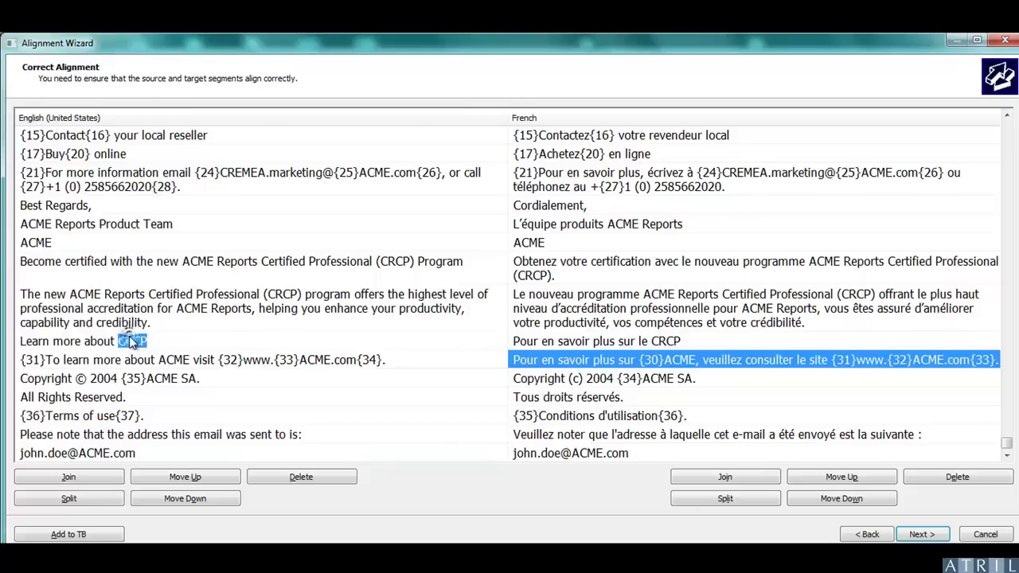
{"action": "left_click", "coordinate": [667, 342]}
{"action": "double_click", "coordinate": [668, 343]}
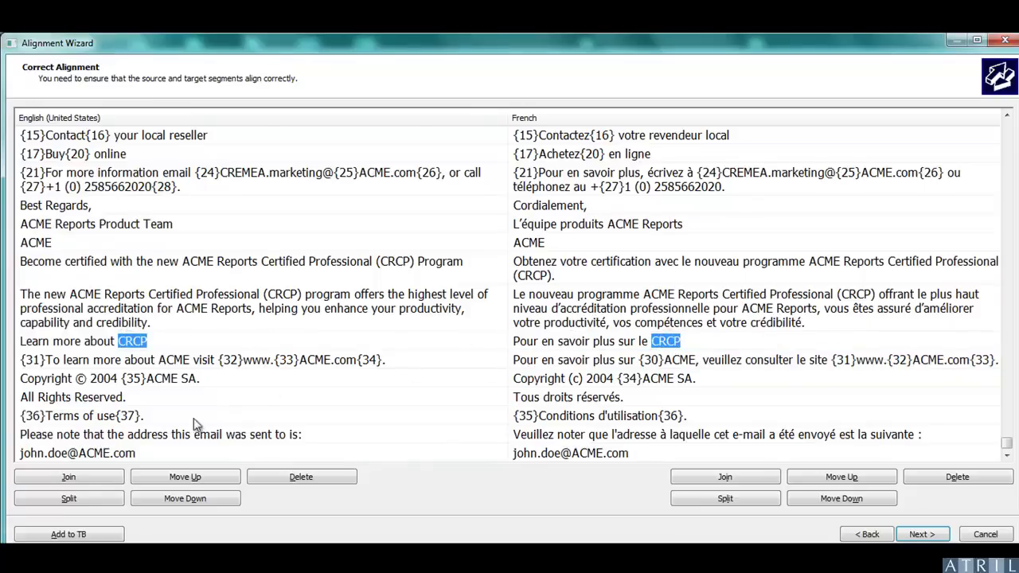
{"action": "left_click", "coordinate": [92, 534]}
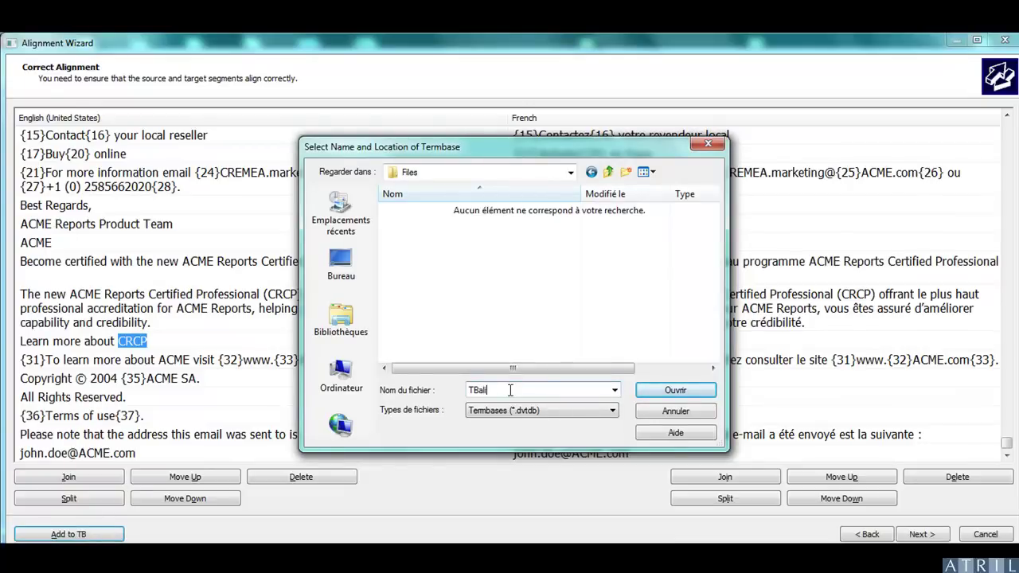
{"action": "type", "text": "TBalignment"}
{"action": "left_click", "coordinate": [693, 392]}
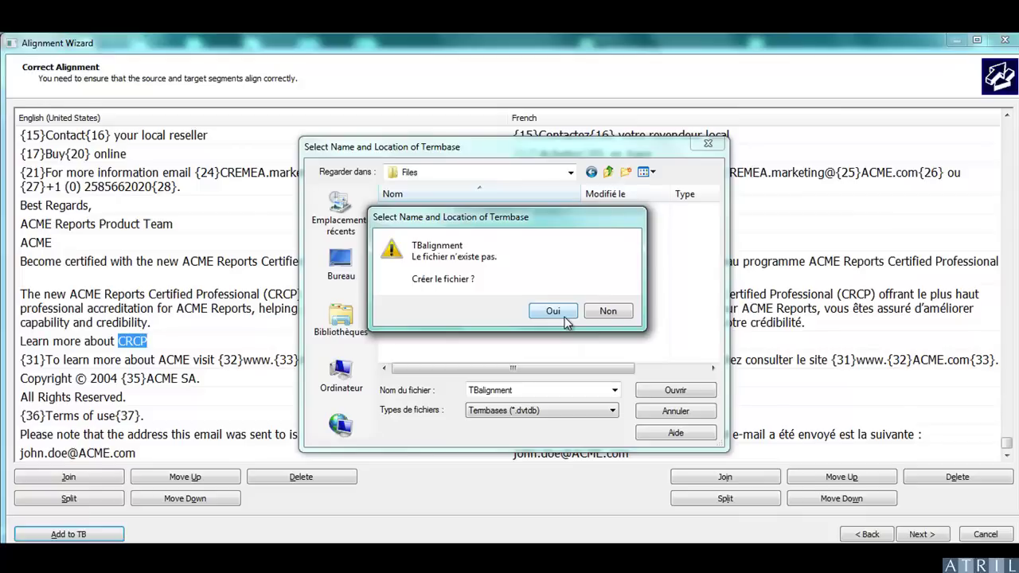
{"action": "left_click", "coordinate": [562, 313]}
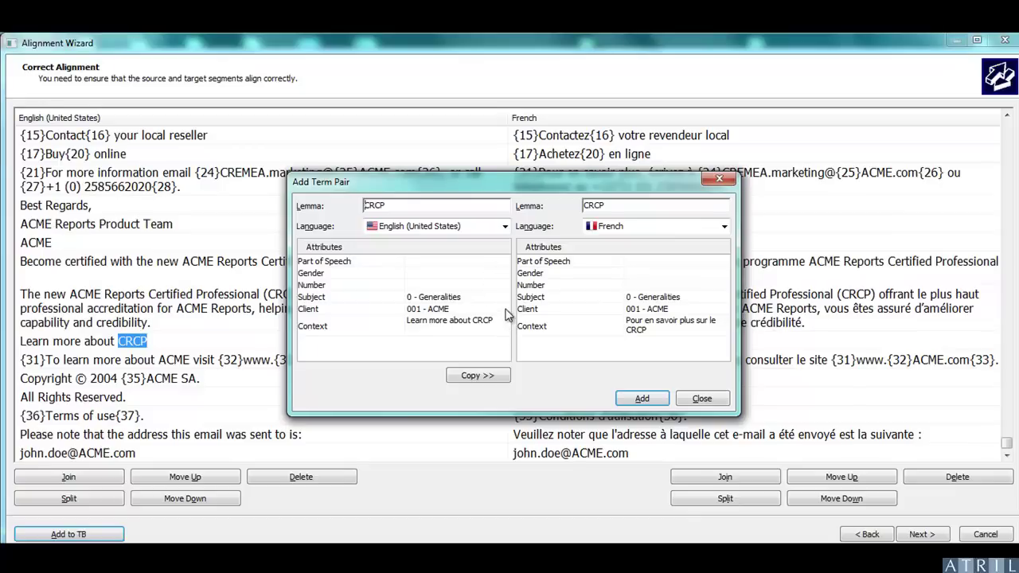
{"action": "left_click", "coordinate": [638, 402]}
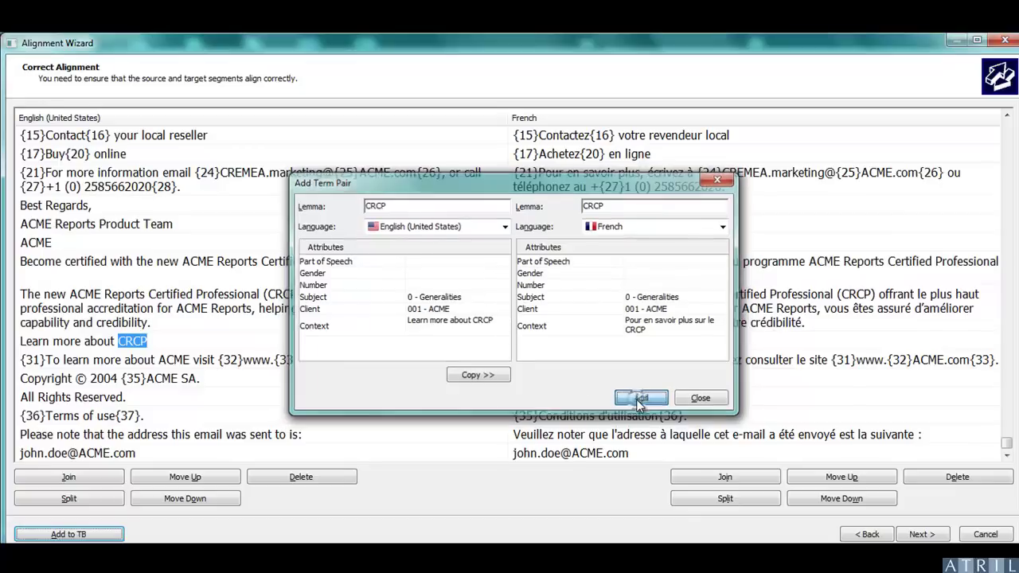
Step: Add the term pair ACME–ACME to the TBalignment termbase
{"action": "double_click", "coordinate": [174, 360]}
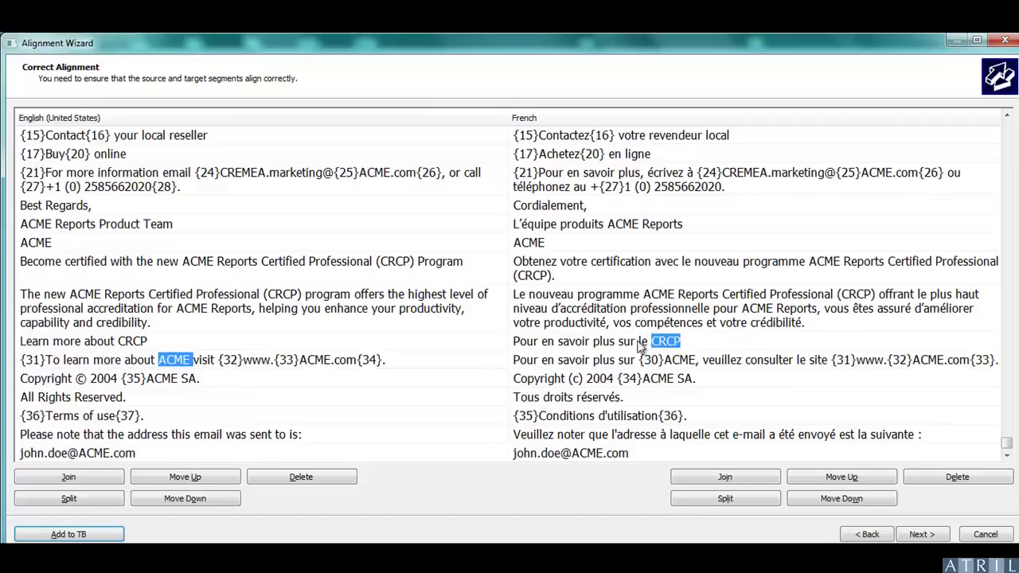
{"action": "double_click", "coordinate": [677, 360]}
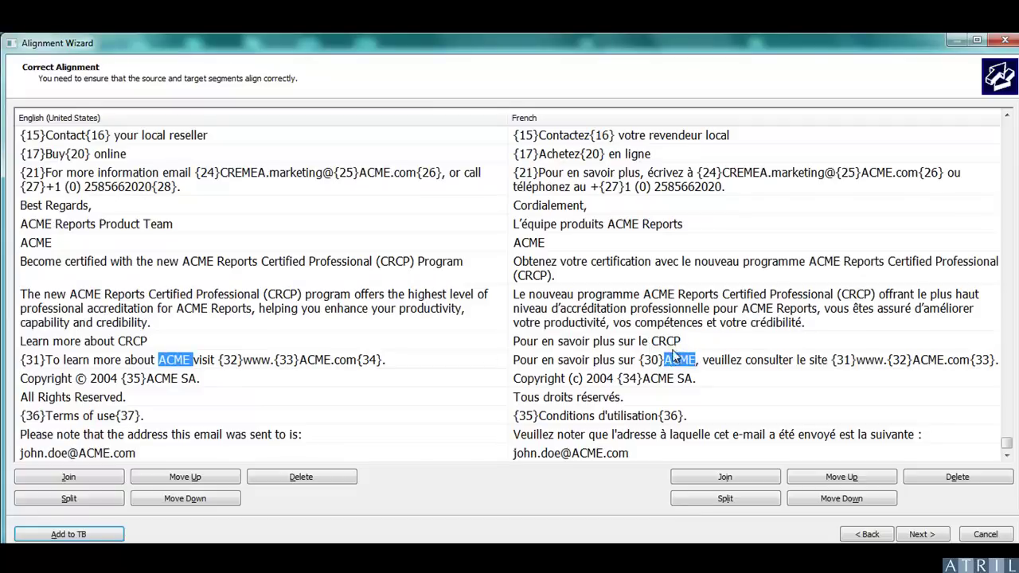
{"action": "left_click", "coordinate": [84, 534]}
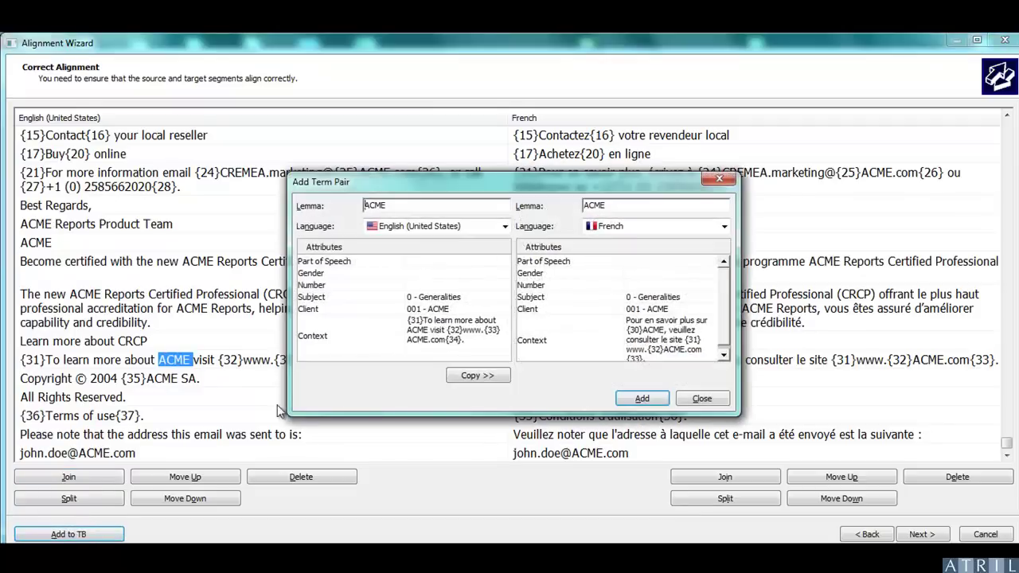
{"action": "left_click", "coordinate": [642, 398]}
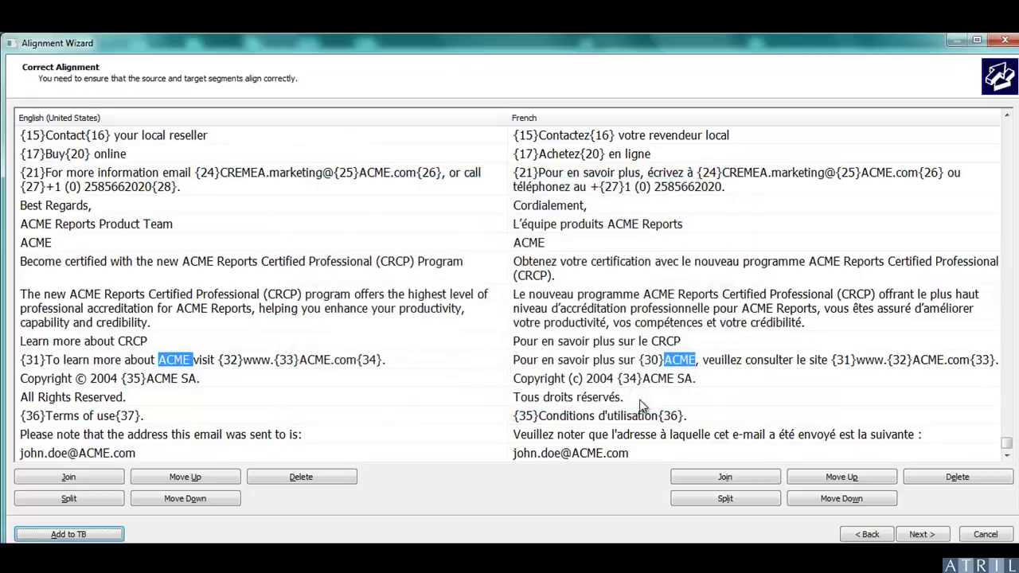
Step: Finish the alignment and create a new translation memory named TMalignment
{"action": "left_click", "coordinate": [917, 534]}
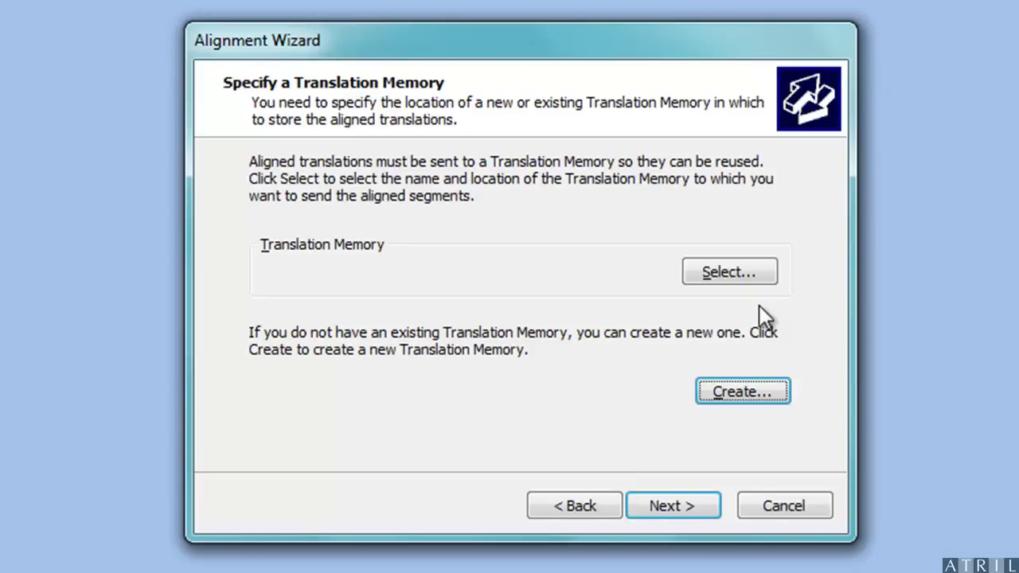
{"action": "left_click", "coordinate": [740, 397]}
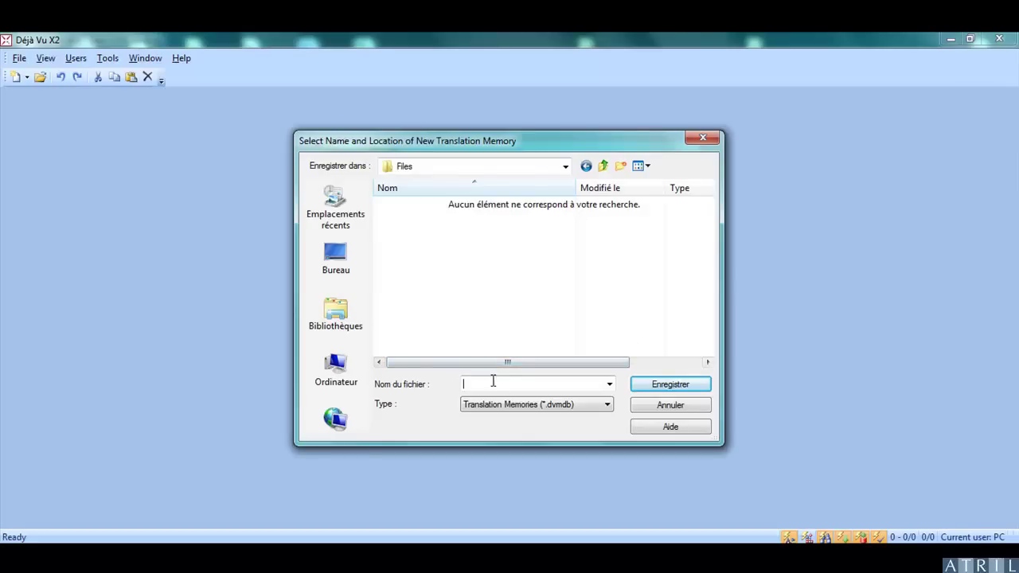
{"action": "left_click", "coordinate": [493, 381]}
{"action": "type", "text": "TMalignment"}
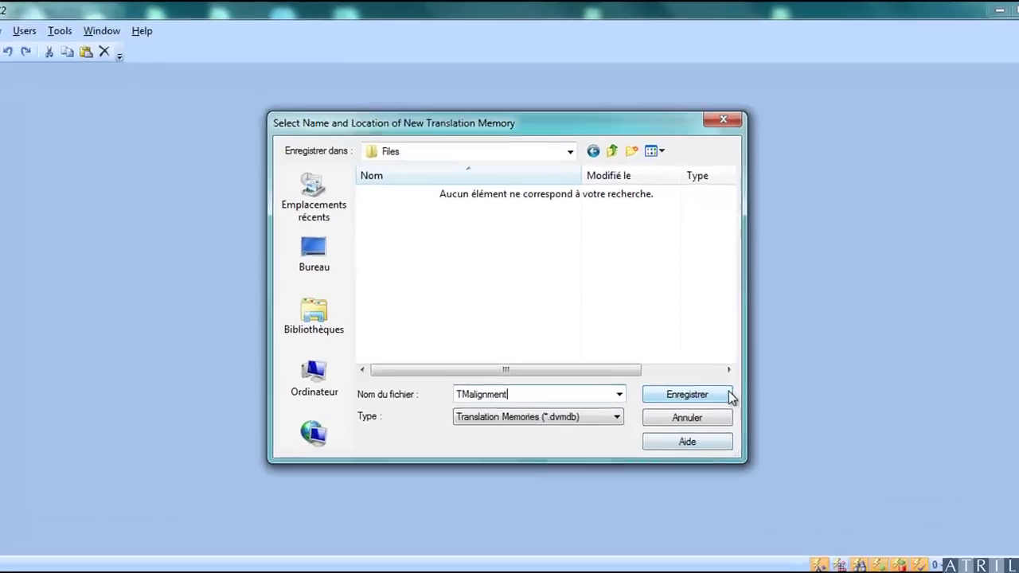
{"action": "left_click", "coordinate": [693, 383]}
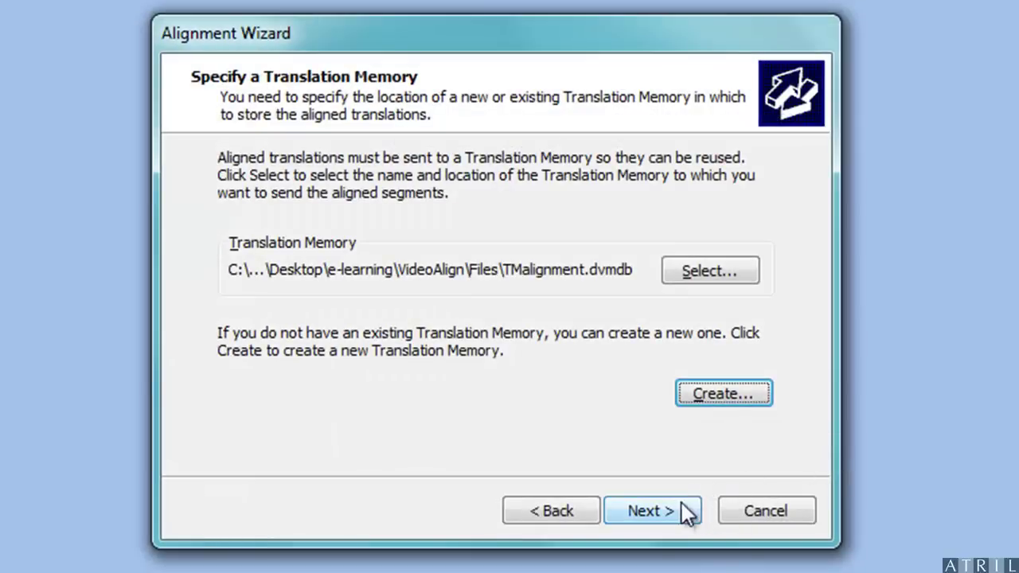
Step: Send the 33 aligned segments to TMalignment and close the alignment wizard
{"action": "left_click", "coordinate": [675, 511]}
{"action": "left_click", "coordinate": [674, 511]}
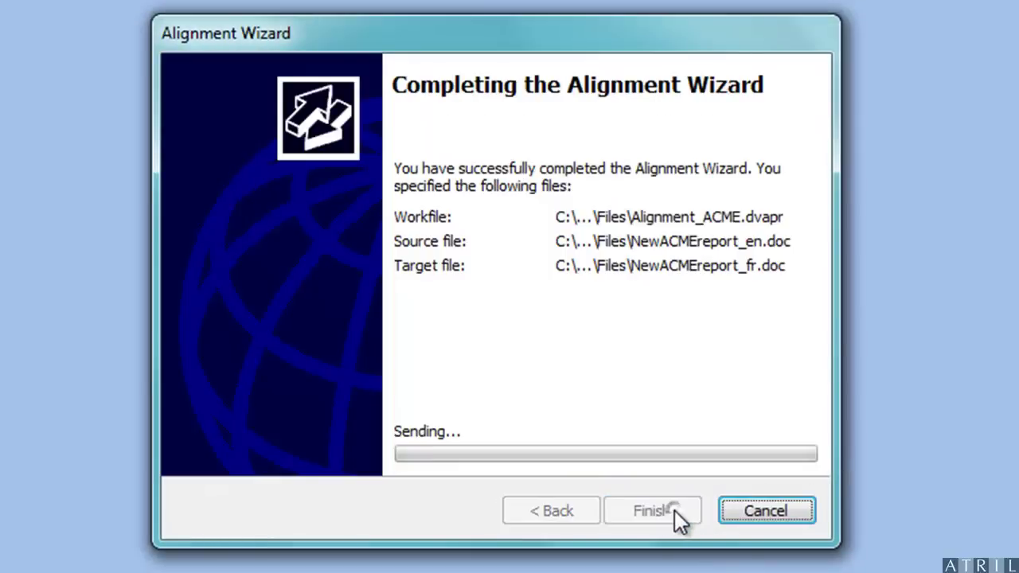
{"action": "left_click", "coordinate": [741, 512]}
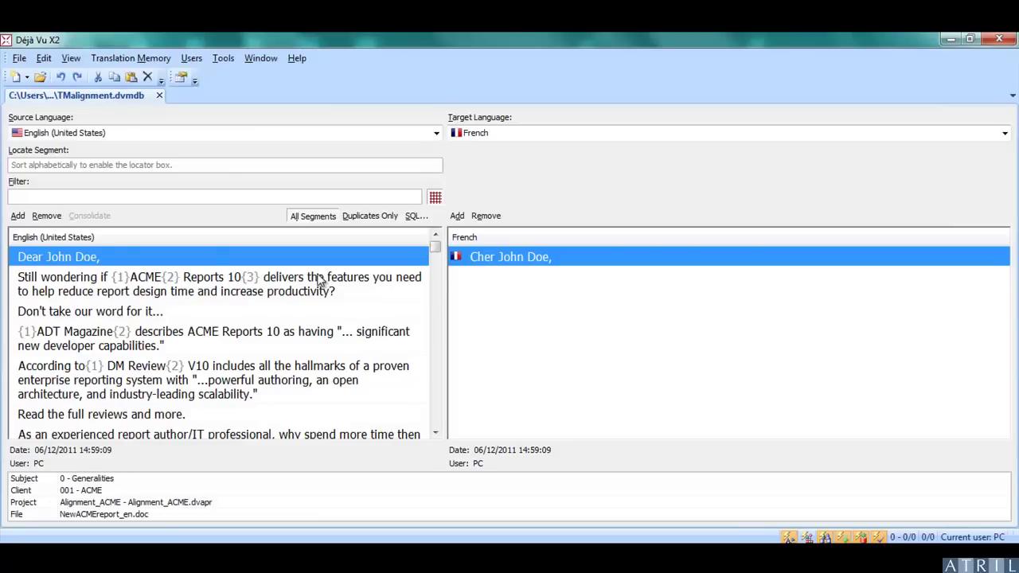
Step: Browse the stored English–French pairs in TMalignment, including the Still wondering and ADT Magazine segments
{"action": "left_click", "coordinate": [318, 279]}
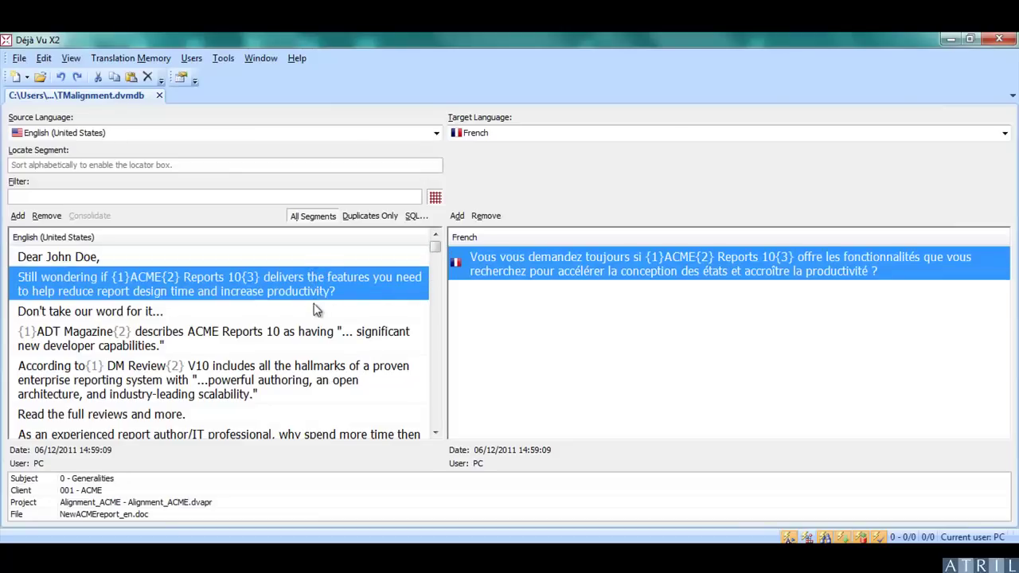
{"action": "left_click", "coordinate": [317, 312]}
{"action": "left_click", "coordinate": [312, 330]}
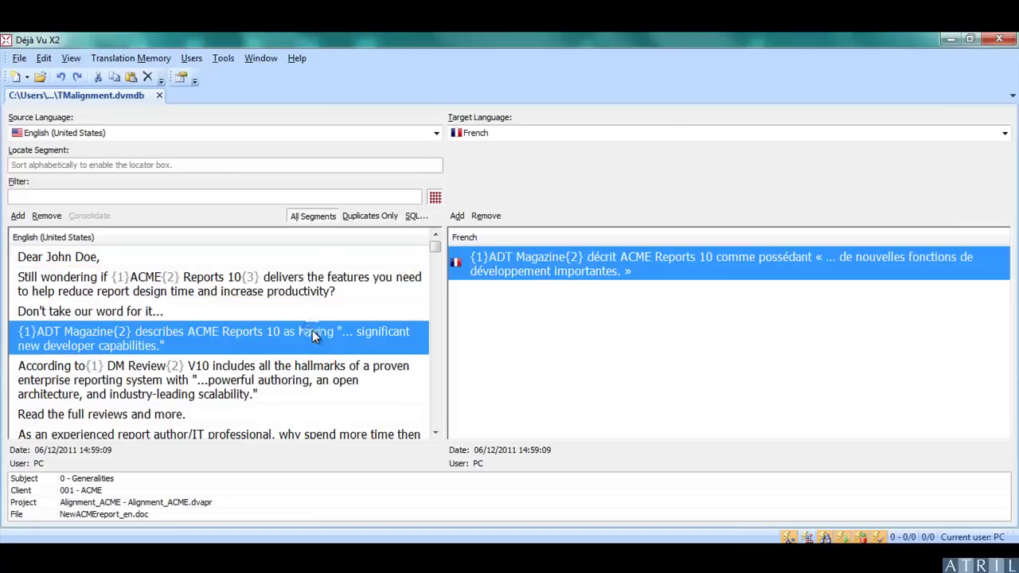
{"action": "left_click", "coordinate": [308, 374]}
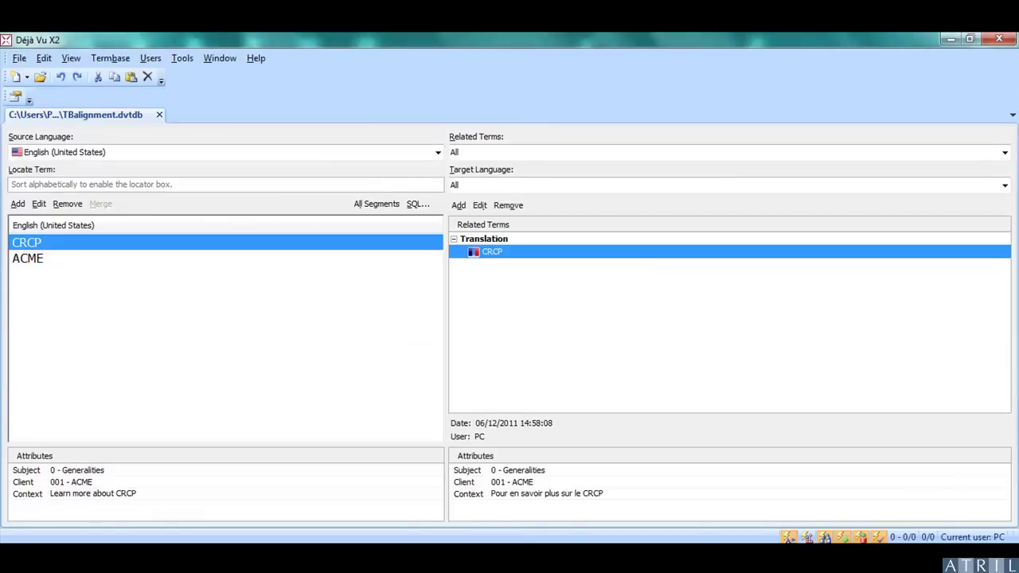